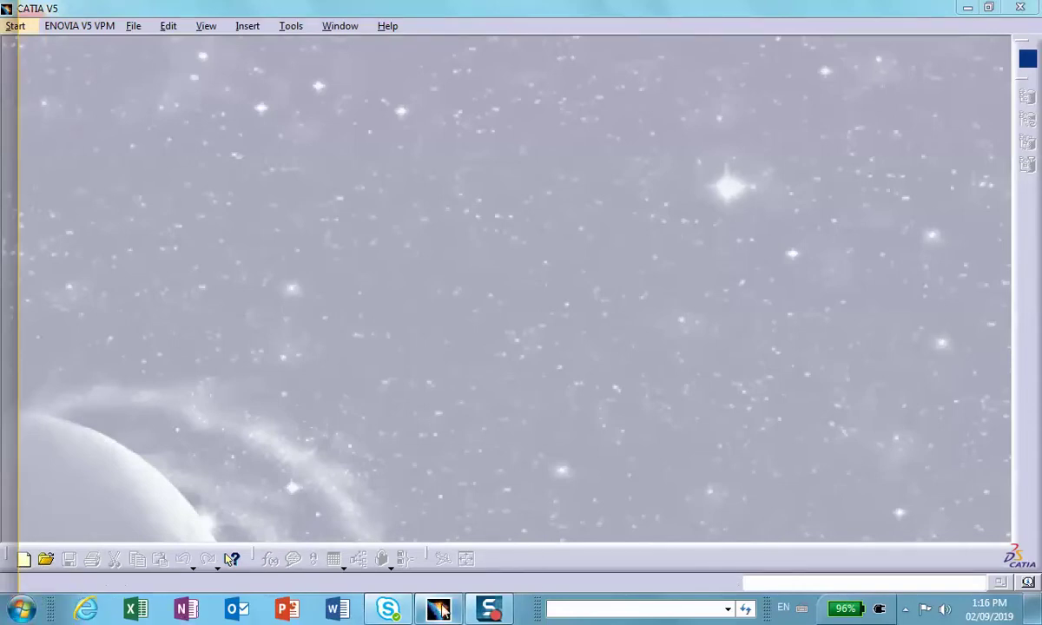
Create a new document of type Part.
{"action": "left_click", "coordinate": [133, 27]}
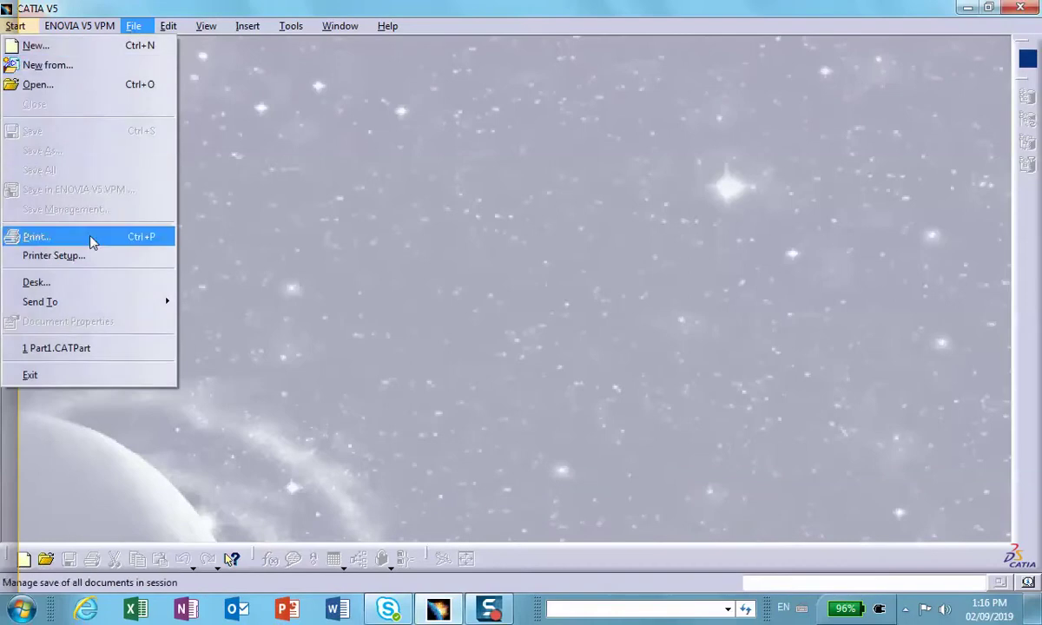
{"action": "left_click", "coordinate": [30, 46]}
{"action": "left_click_drag", "start_coordinate": [945, 297], "coordinate": [946, 353]}
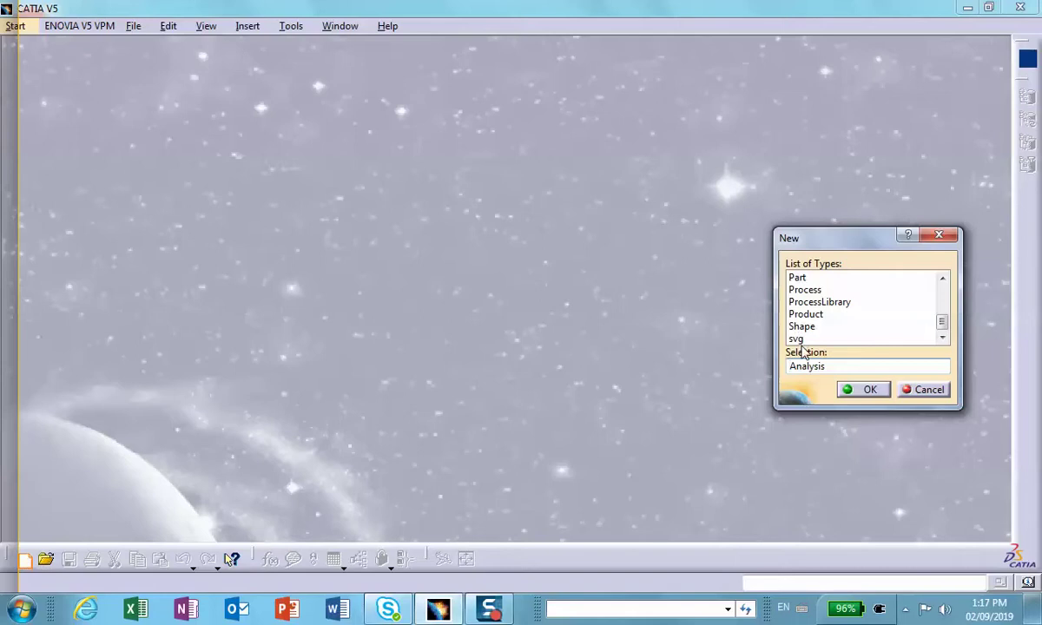
{"action": "left_click", "coordinate": [799, 277]}
{"action": "left_click", "coordinate": [863, 388]}
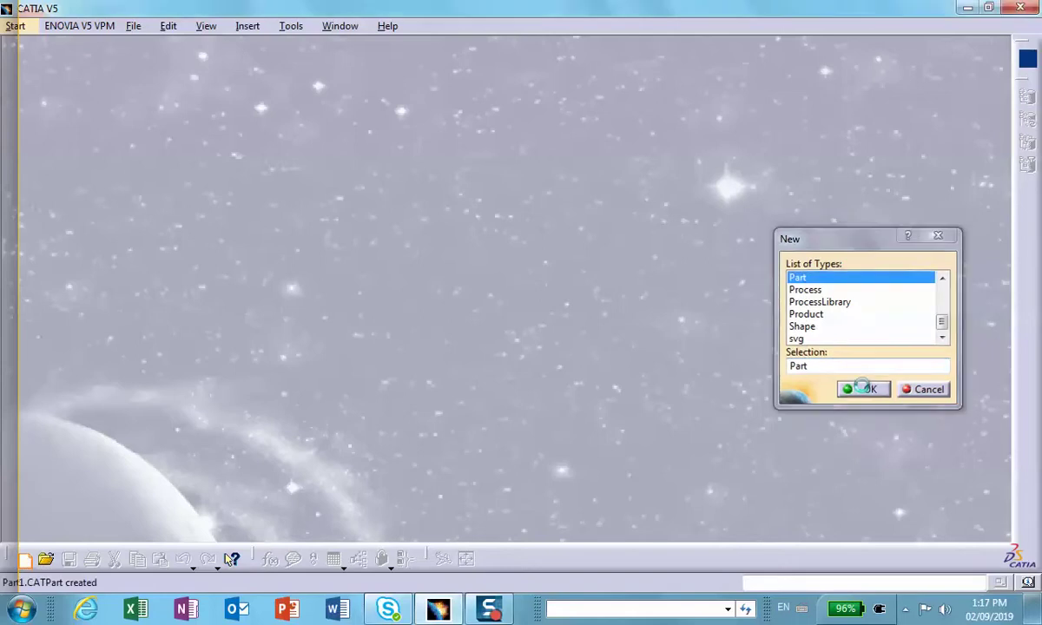
{"action": "left_click", "coordinate": [759, 363]}
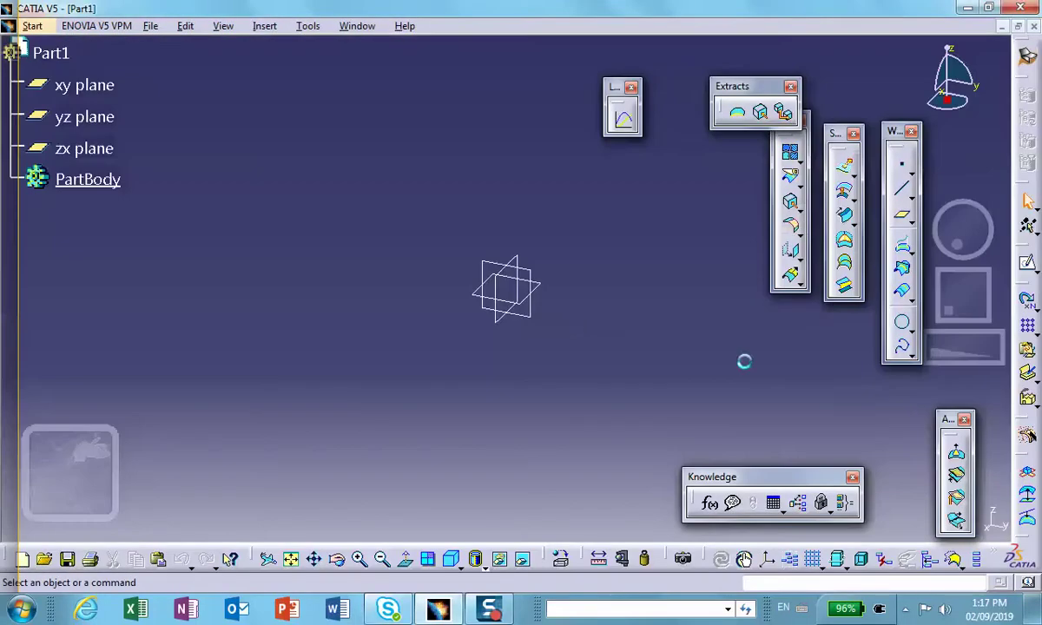
Sketch a centered rectangle about the origin on the yz plane and exit the sketch.
{"action": "left_click", "coordinate": [529, 276]}
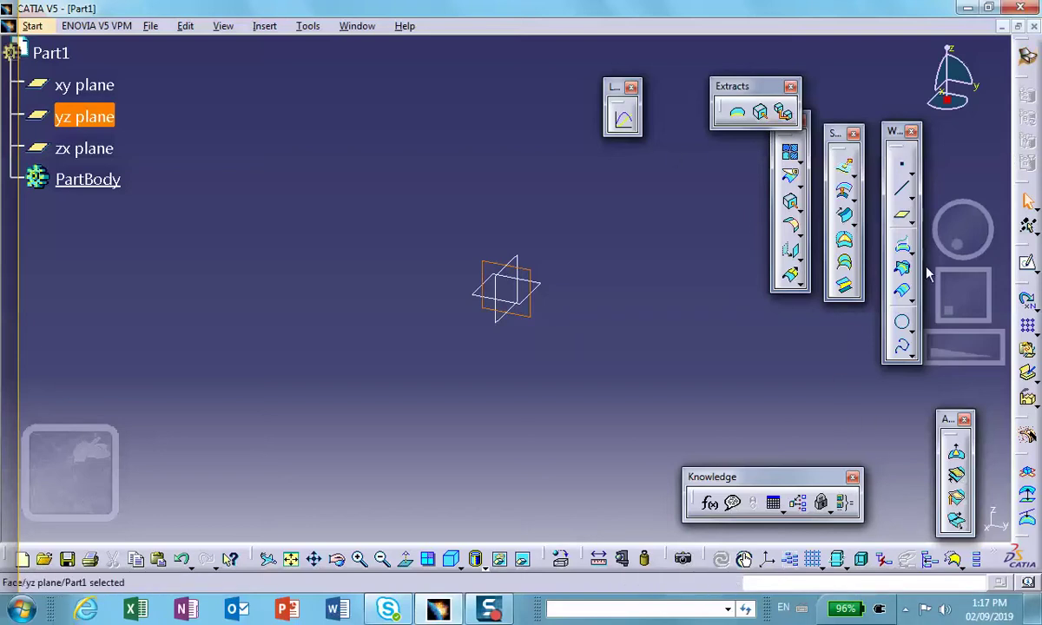
{"action": "left_click", "coordinate": [1029, 269]}
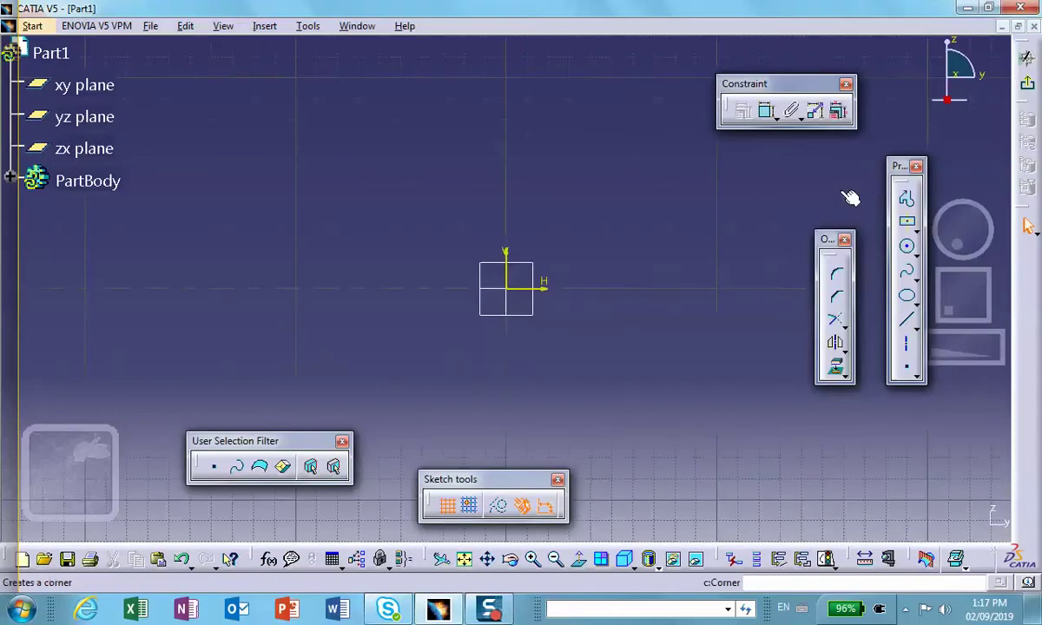
{"action": "left_click", "coordinate": [908, 223]}
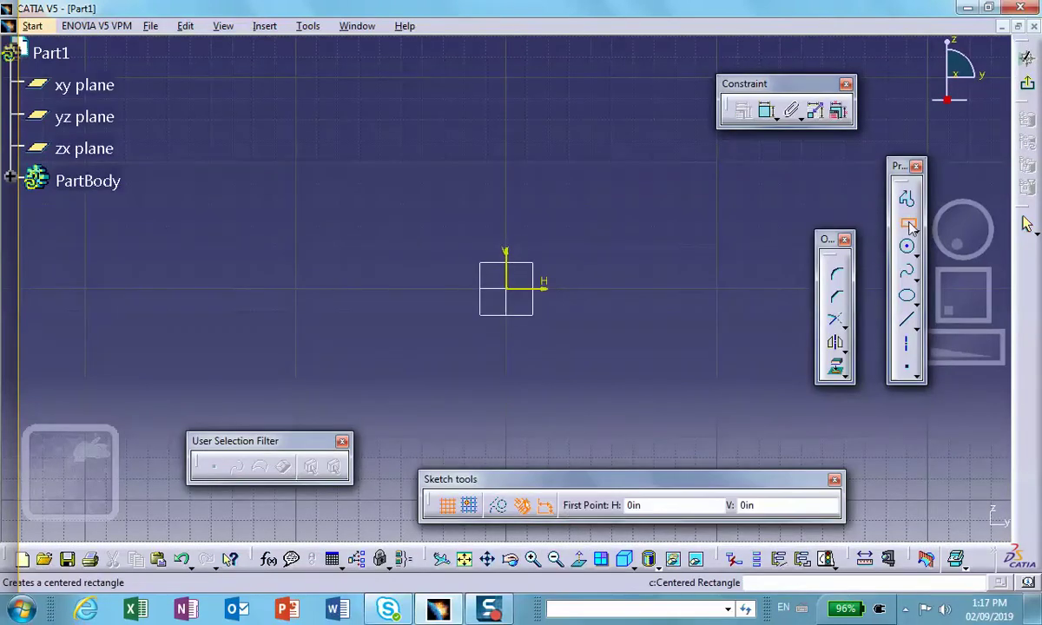
{"action": "left_click", "coordinate": [515, 295]}
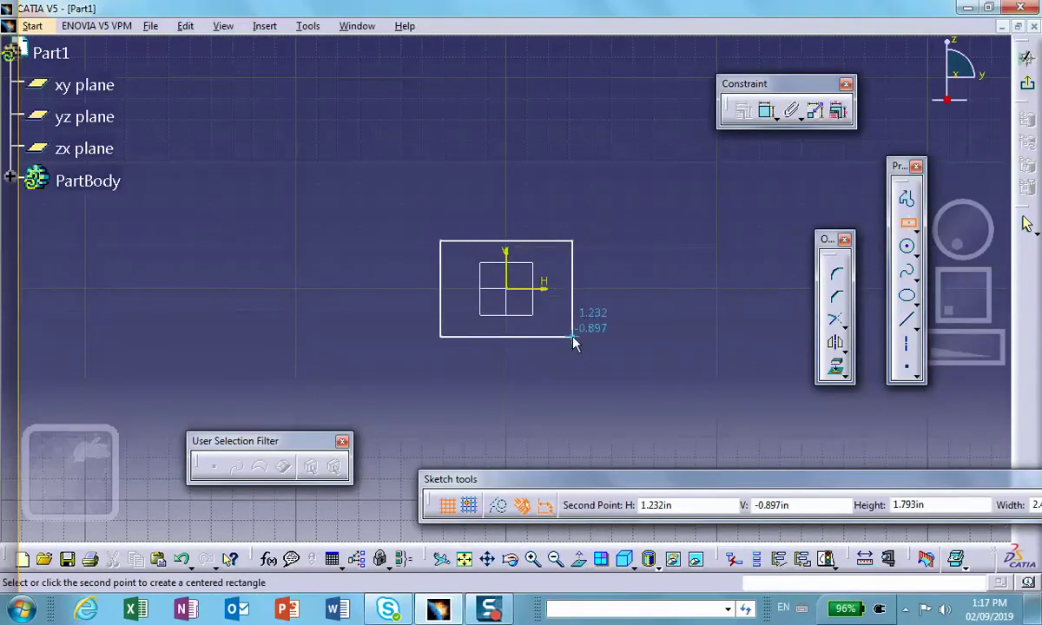
{"action": "left_click", "coordinate": [565, 345]}
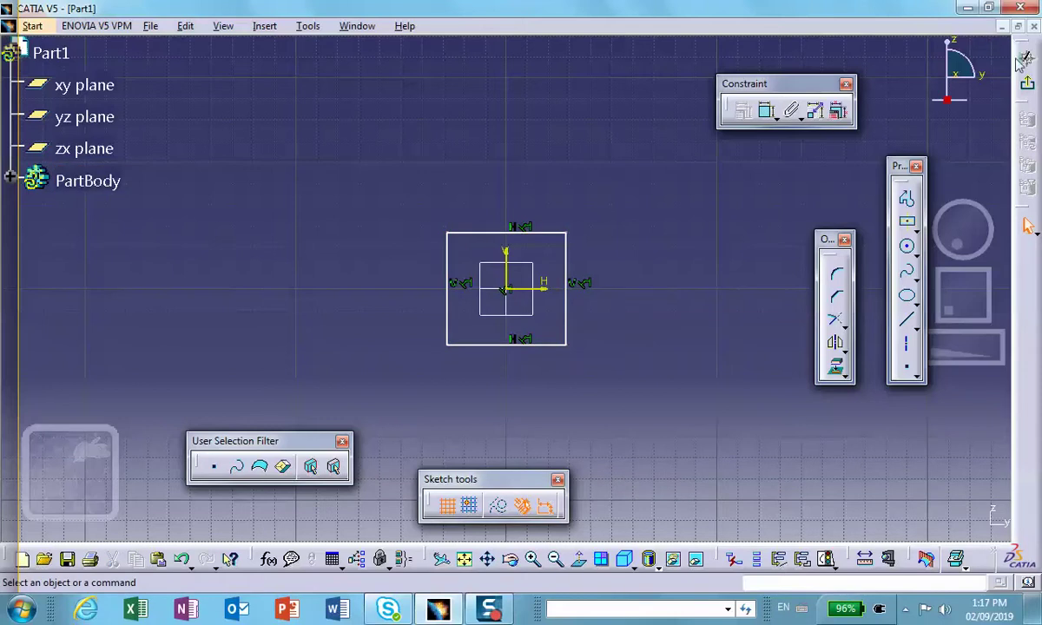
{"action": "left_click", "coordinate": [1028, 87]}
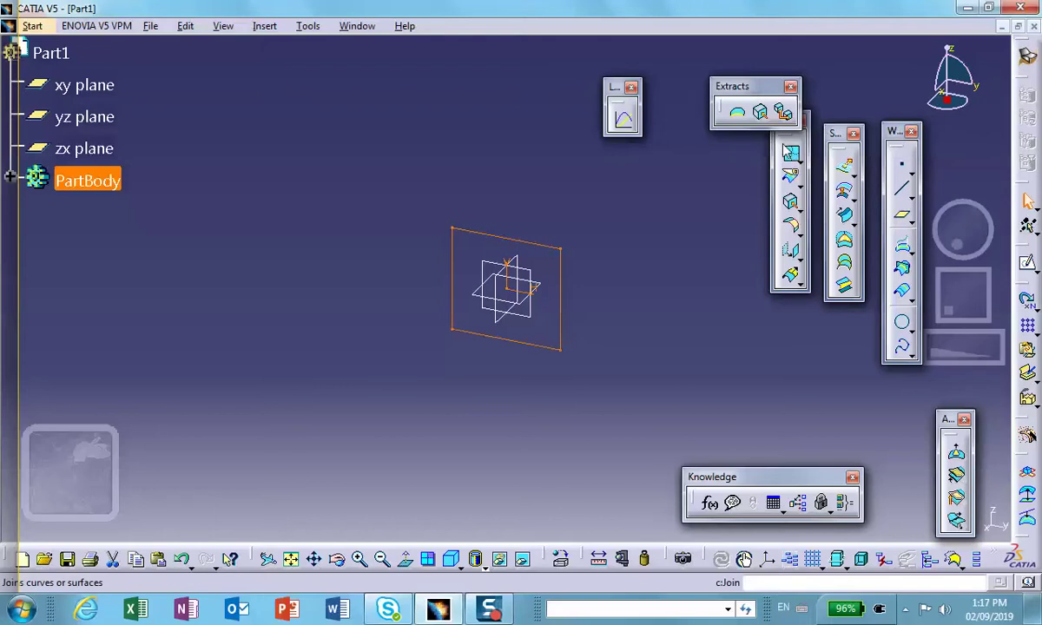
Switch to the Part Design workbench and extrude the rectangle sketch as a pad with a length of 10 in.
{"action": "left_click", "coordinate": [1026, 56]}
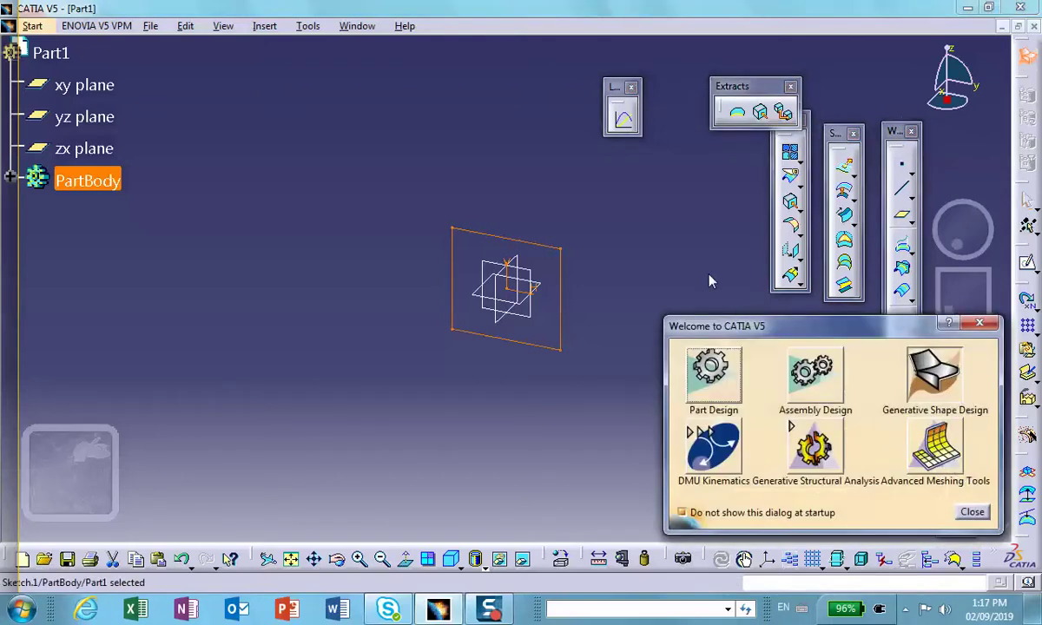
{"action": "left_click", "coordinate": [671, 352]}
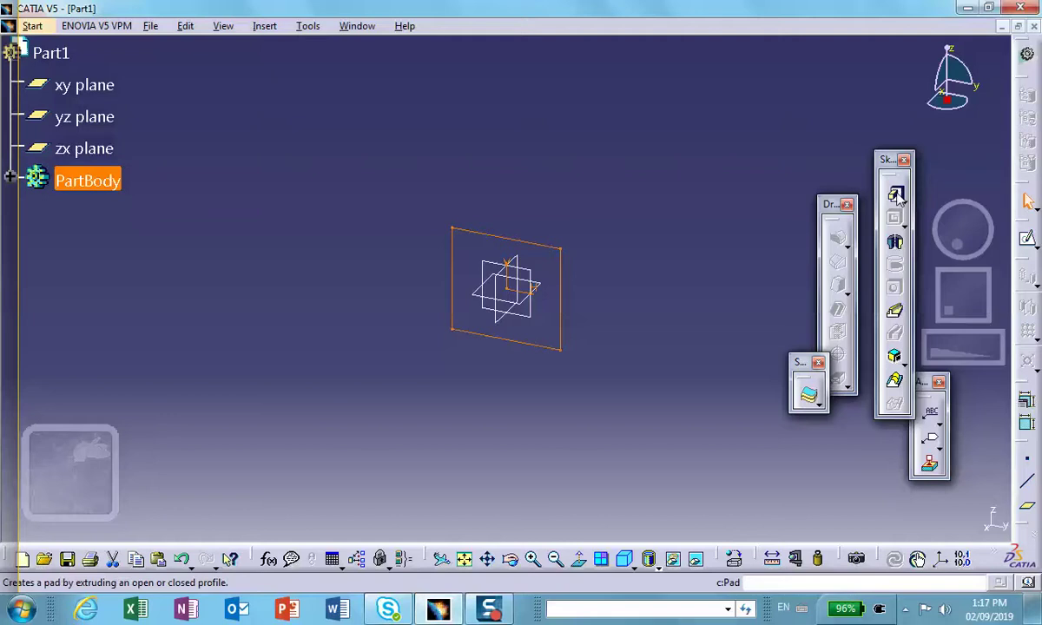
{"action": "left_click", "coordinate": [837, 237]}
{"action": "type", "text": "1"}
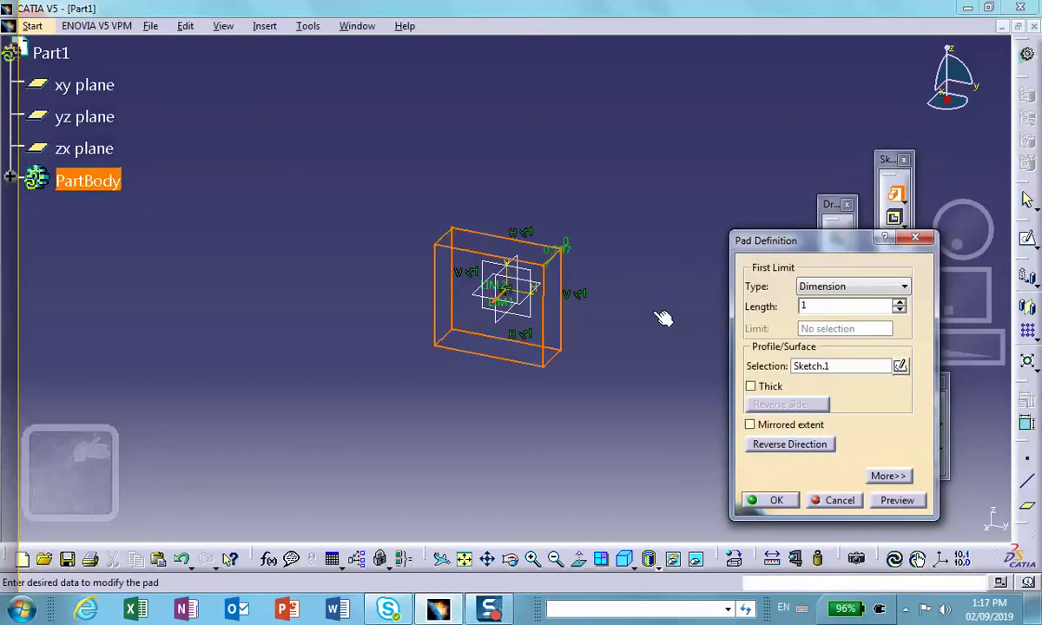
{"action": "type", "text": "0"}
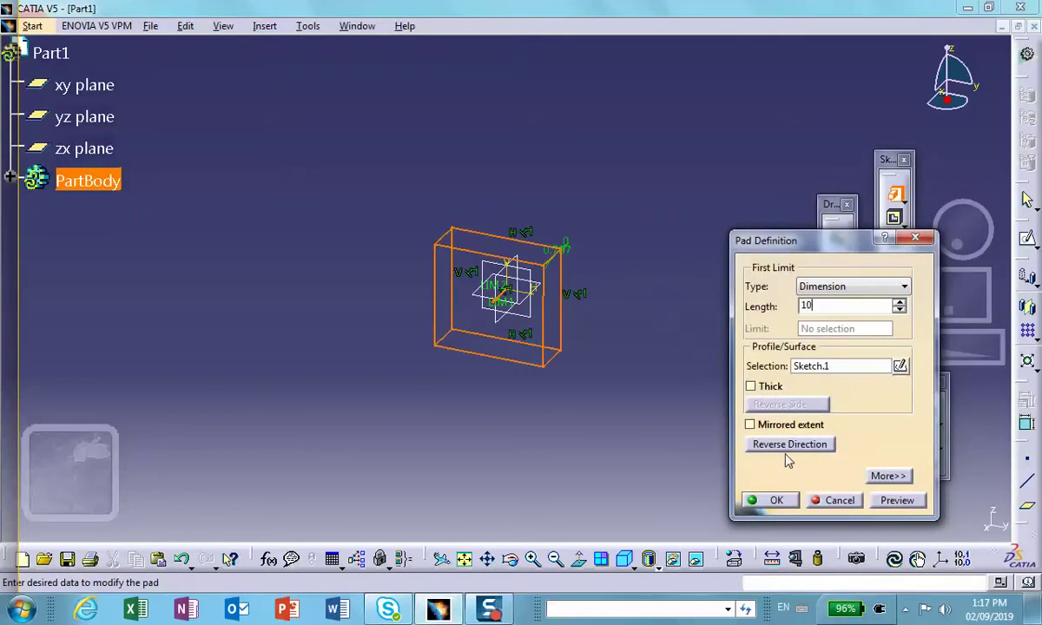
{"action": "left_click", "coordinate": [769, 502]}
Apply the Aluminium metal material from the default material catalog to Part1.
{"action": "middle_click_drag", "start_coordinate": [618, 402], "coordinate": [623, 263]}
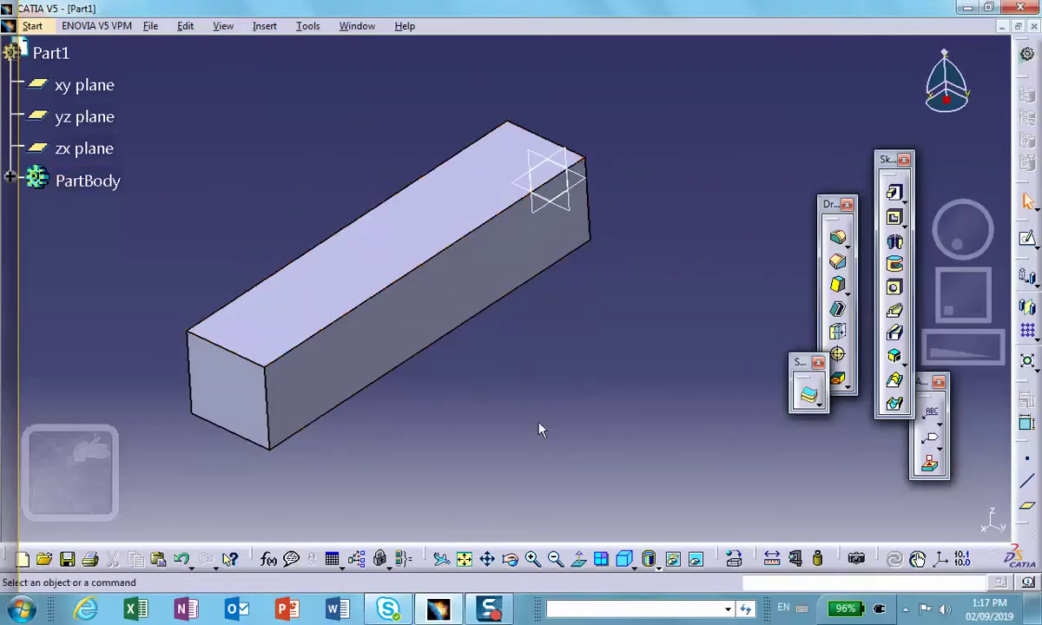
{"action": "middle_click_drag", "start_coordinate": [525, 393], "coordinate": [577, 379]}
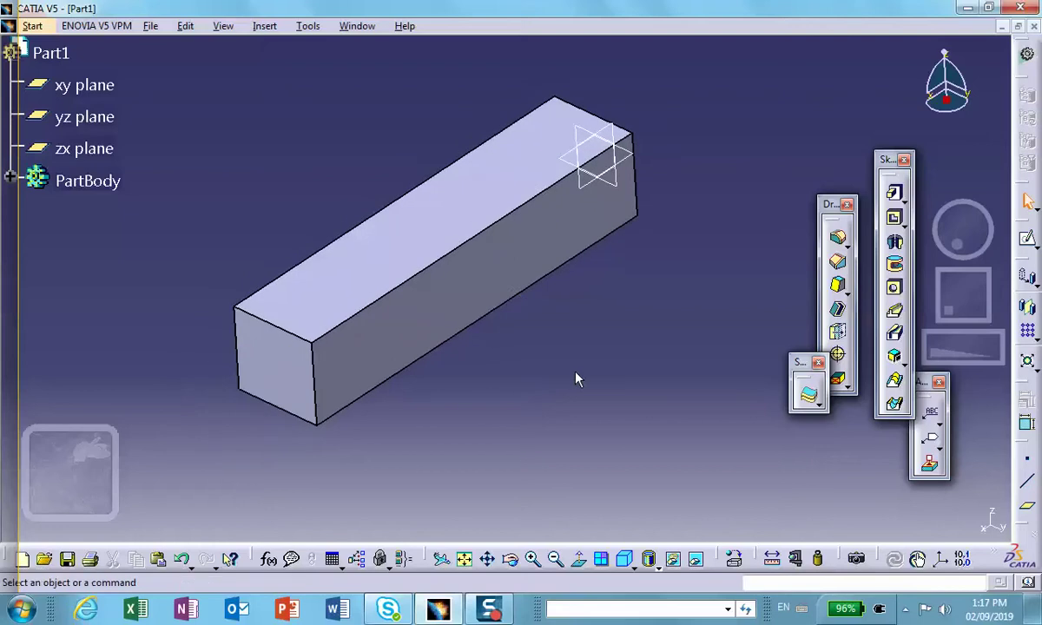
{"action": "left_click", "coordinate": [734, 558]}
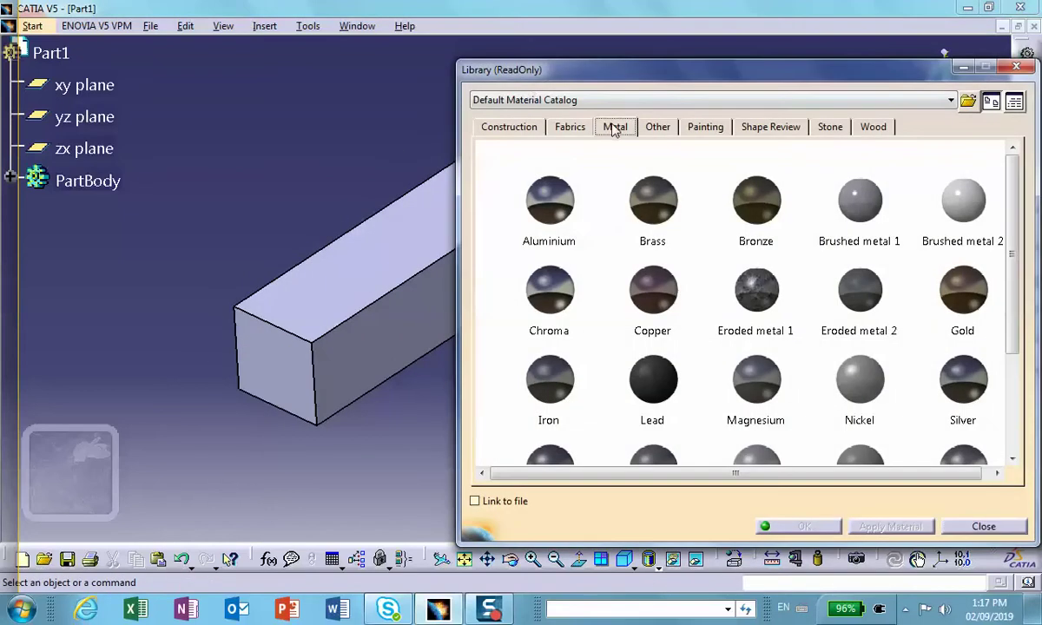
{"action": "left_click", "coordinate": [573, 186]}
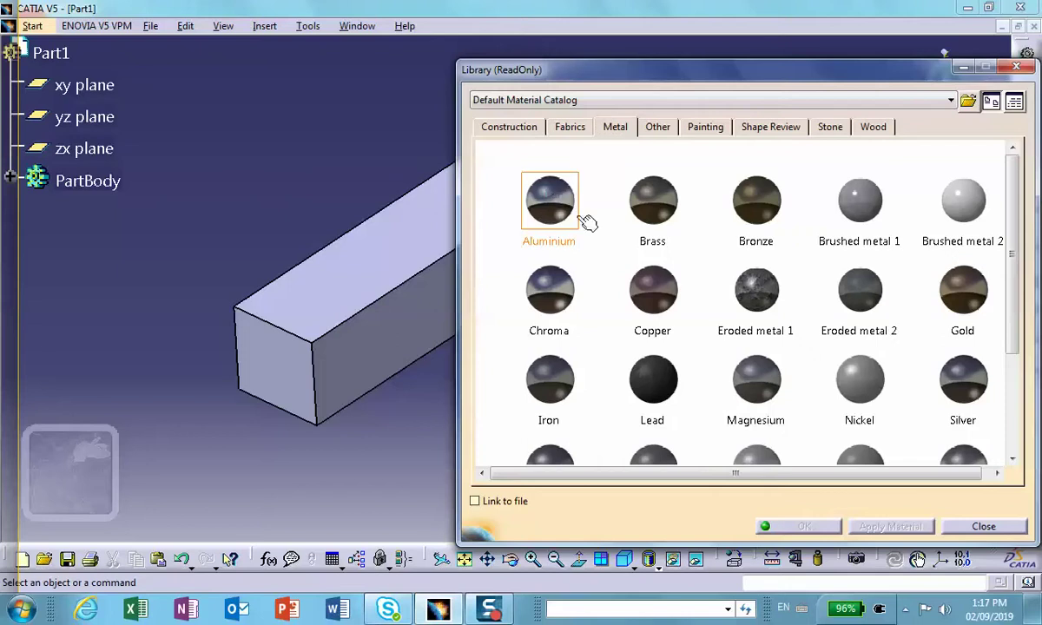
{"action": "left_click", "coordinate": [50, 53]}
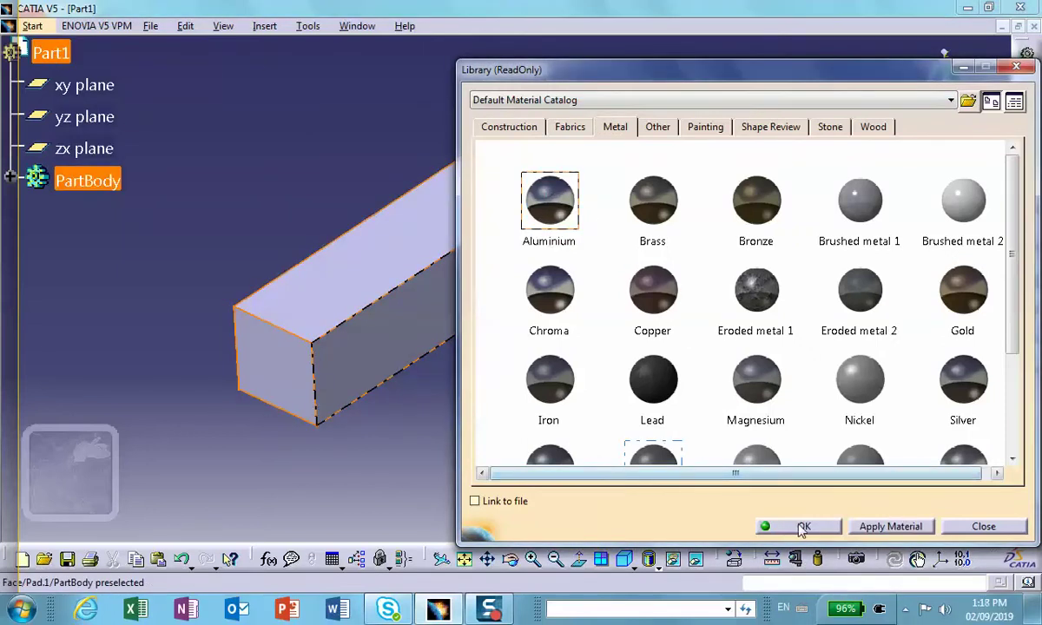
{"action": "left_click", "coordinate": [804, 527]}
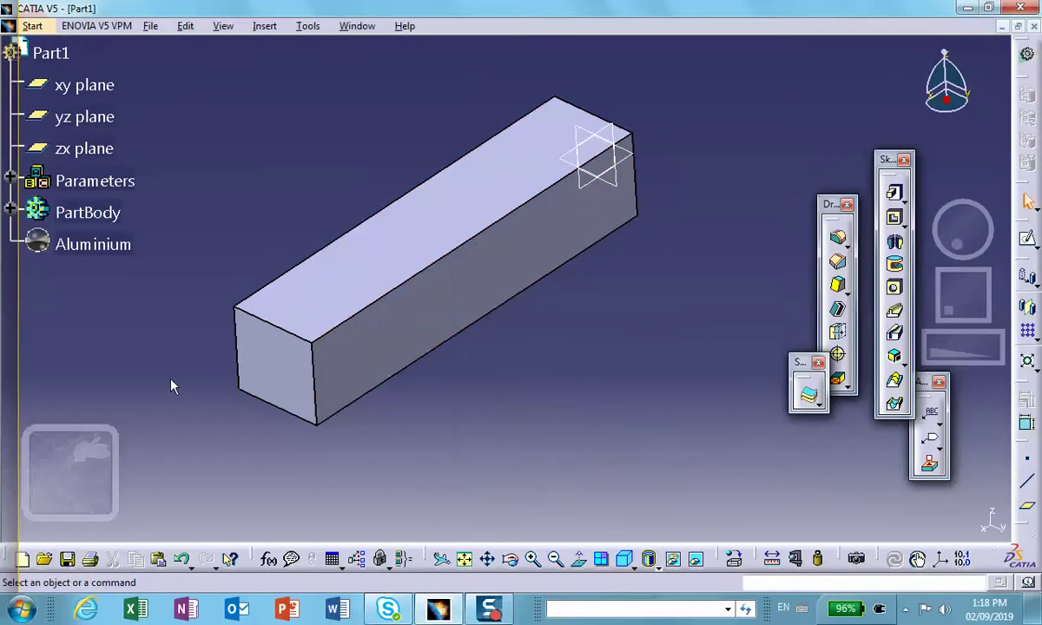
{"action": "middle_click_drag", "start_coordinate": [171, 386], "coordinate": [182, 366]}
{"action": "middle_click_drag", "start_coordinate": [360, 387], "coordinate": [382, 404]}
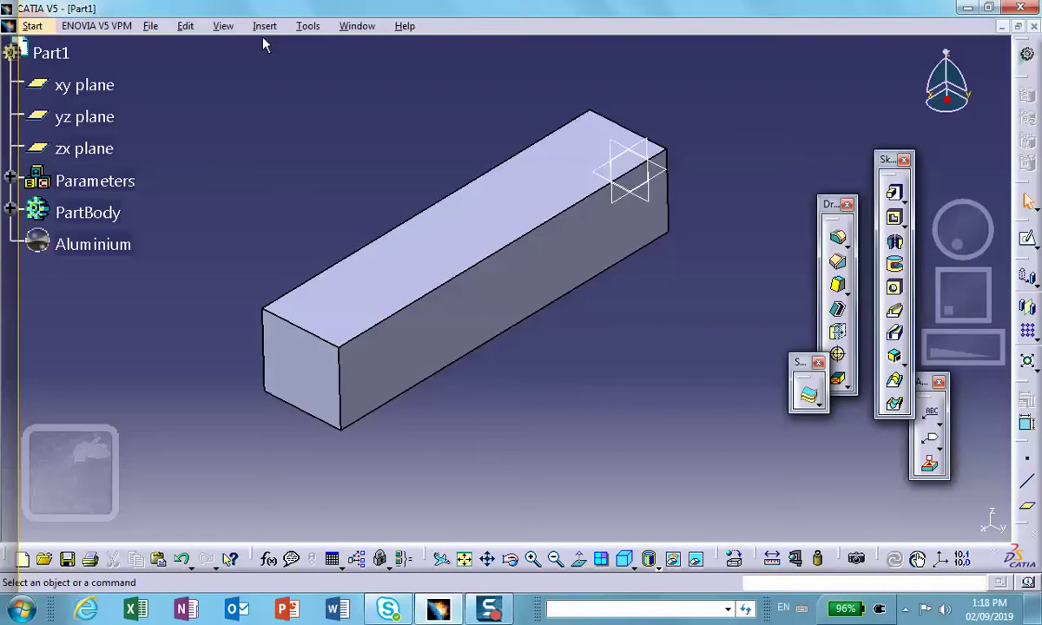
{"action": "left_click", "coordinate": [33, 26]}
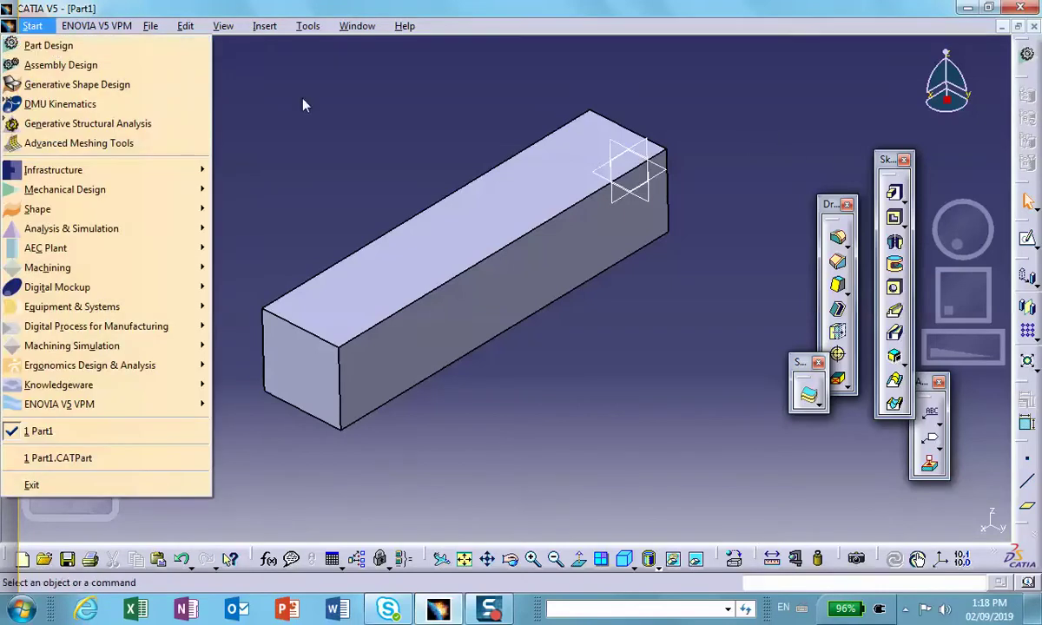
{"action": "left_click", "coordinate": [303, 105]}
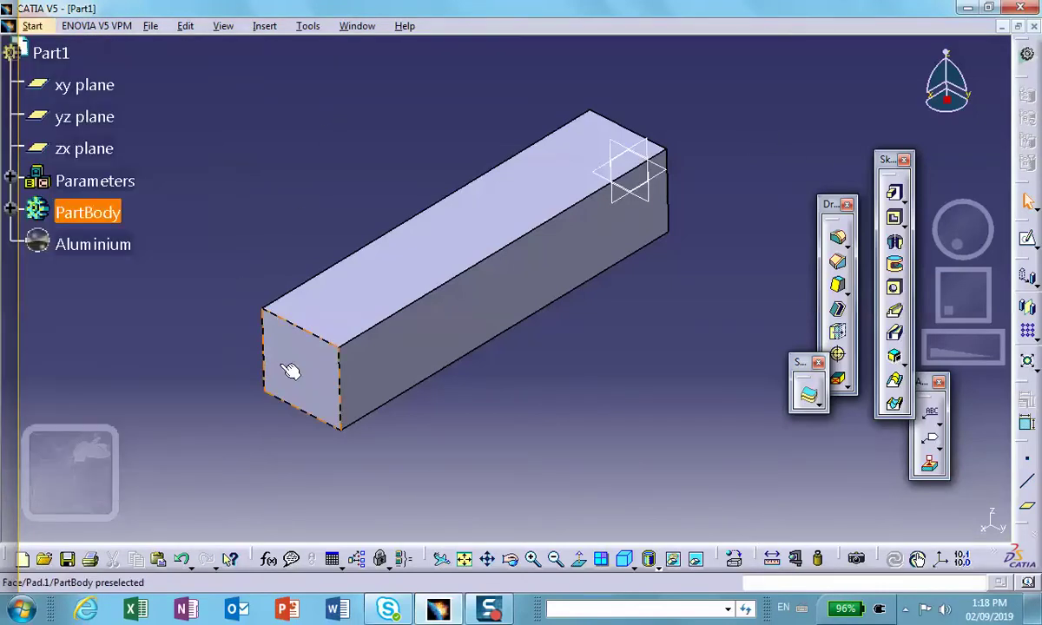
Switch to Generative Shape Design and extract the beam's square end face farthest from the origin with no propagation.
{"action": "left_click", "coordinate": [1027, 57]}
{"action": "left_click", "coordinate": [927, 374]}
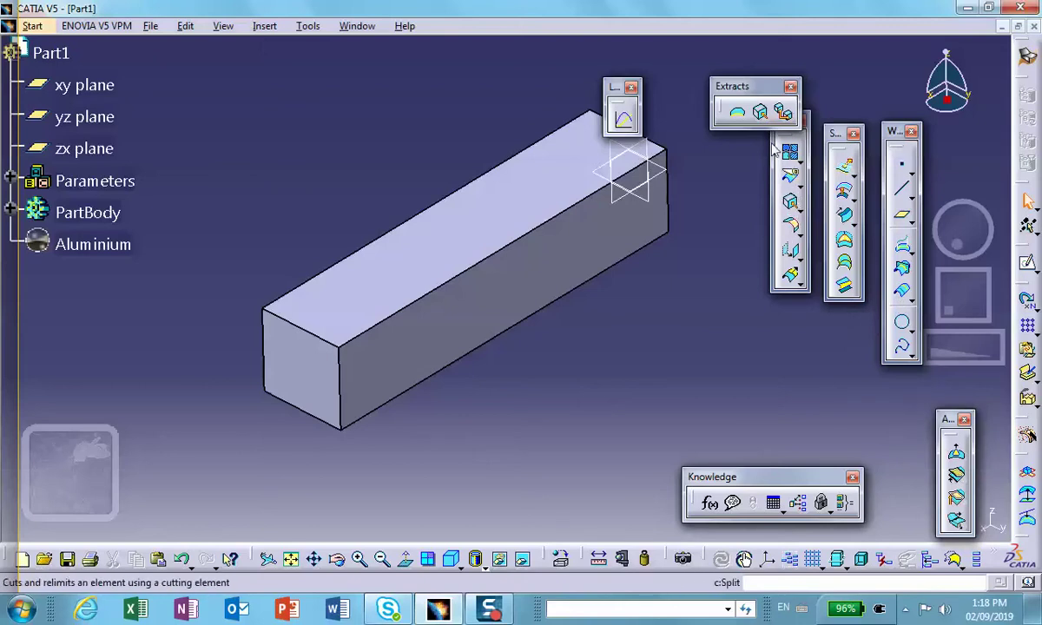
{"action": "left_click_drag", "start_coordinate": [752, 90], "coordinate": [690, 73]}
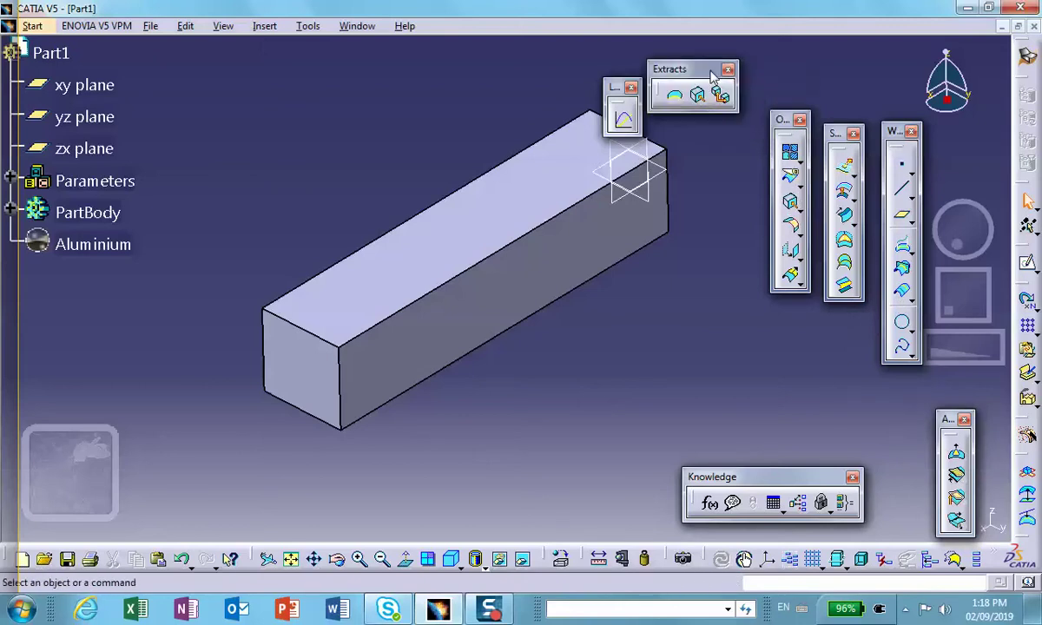
{"action": "left_click", "coordinate": [699, 97]}
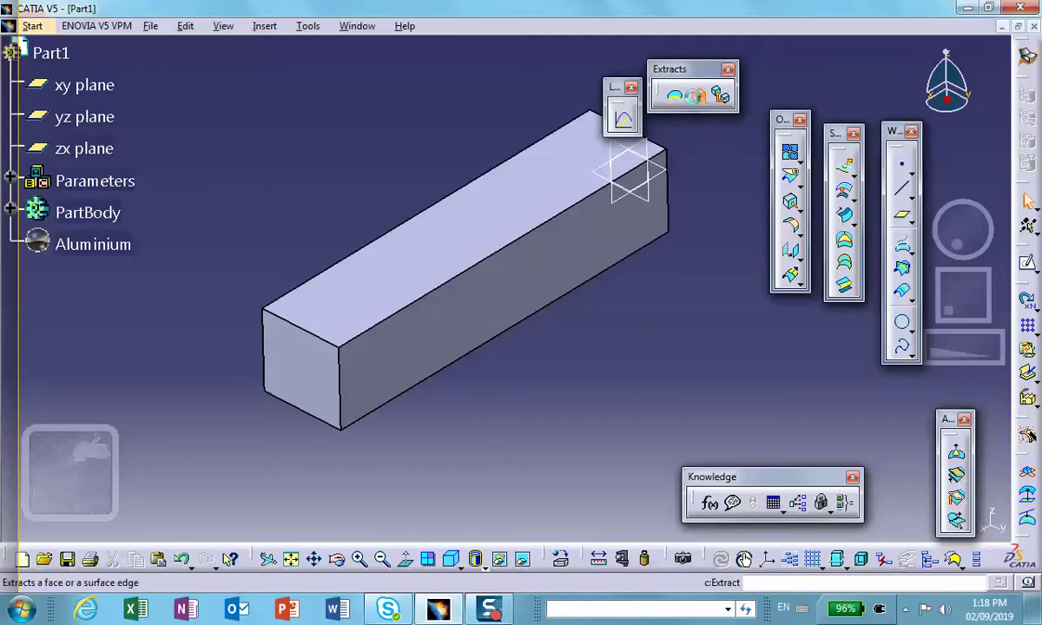
{"action": "left_click", "coordinate": [318, 387]}
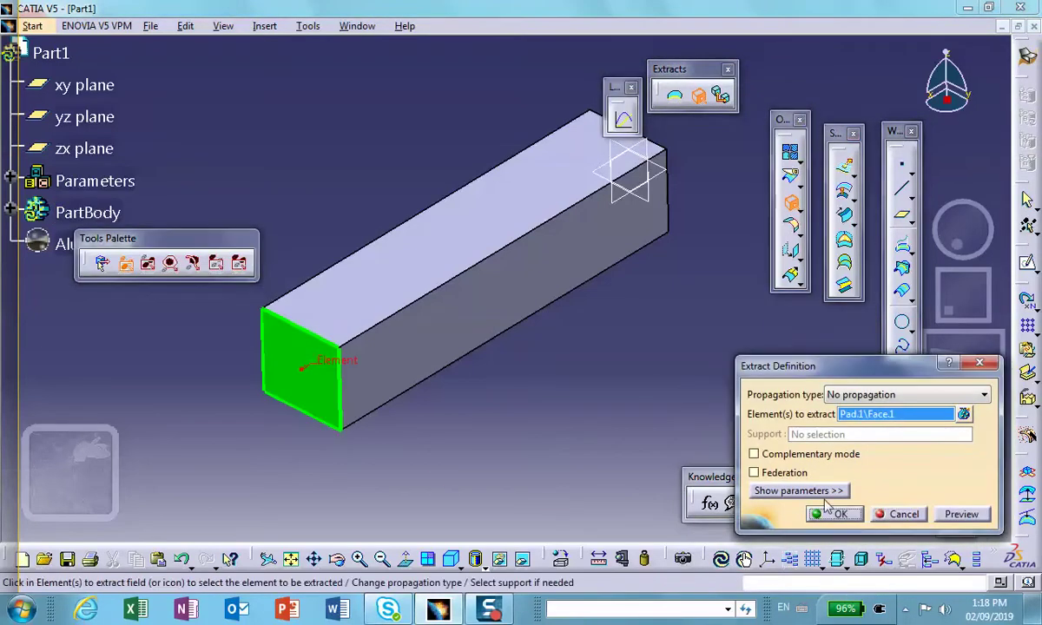
{"action": "left_click", "coordinate": [829, 514]}
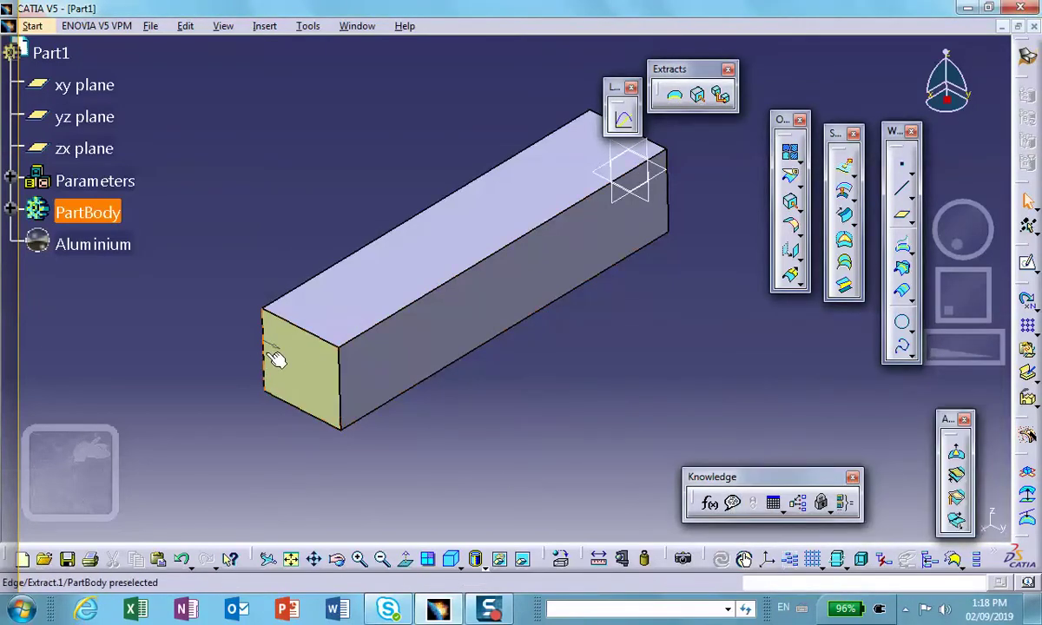
{"action": "left_click", "coordinate": [538, 414]}
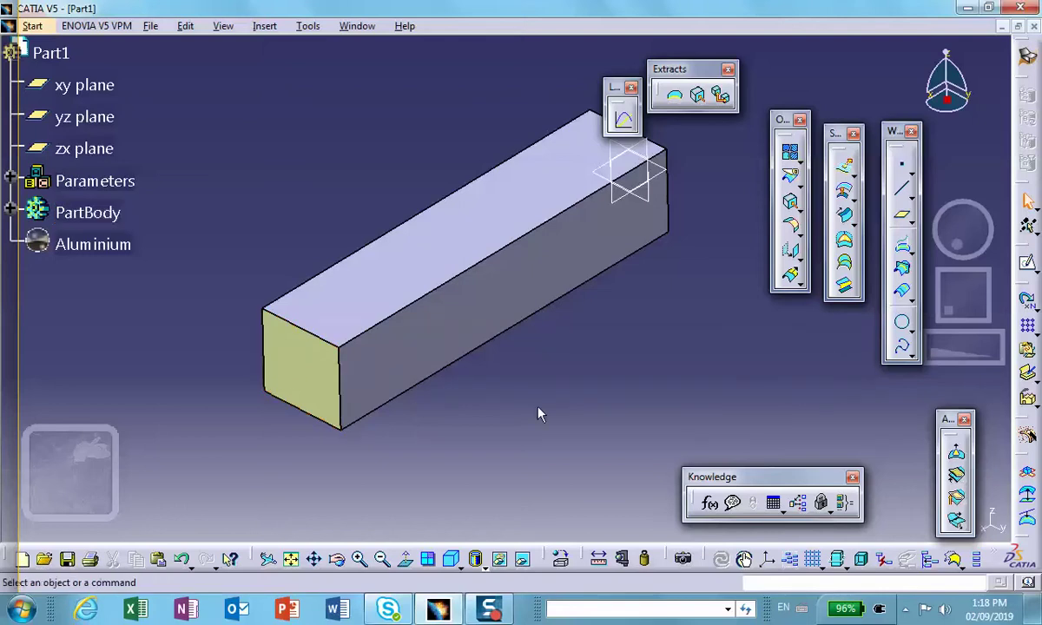
Start the Advanced Meshing Tools workbench with a Static Analysis case and move the Meshing Methods toolbar clear of the beam.
{"action": "left_click", "coordinate": [32, 25]}
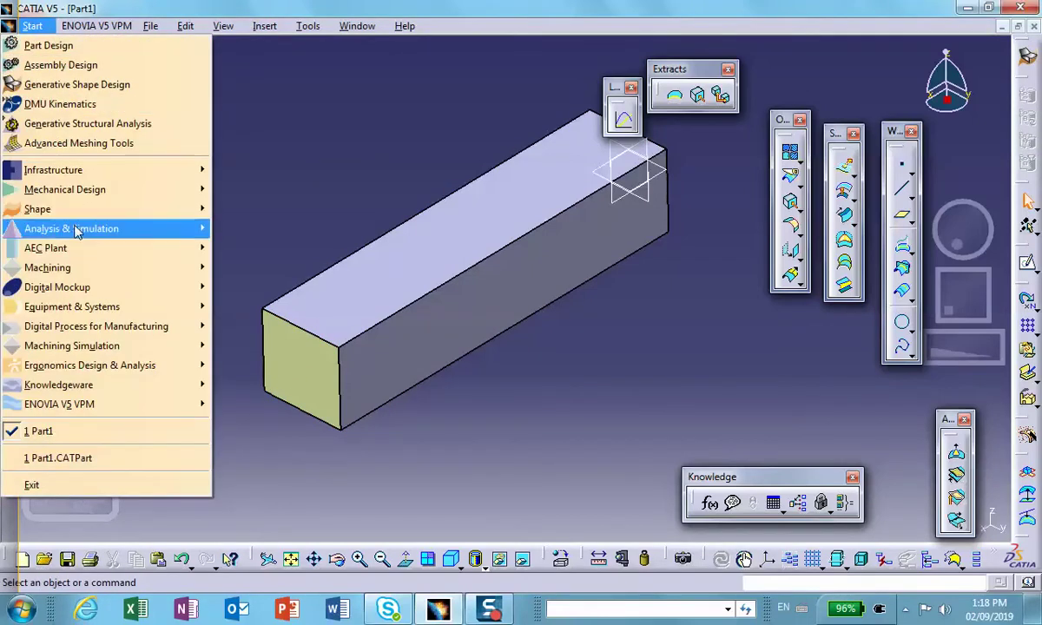
{"action": "mouse_move", "coordinate": [75, 232]}
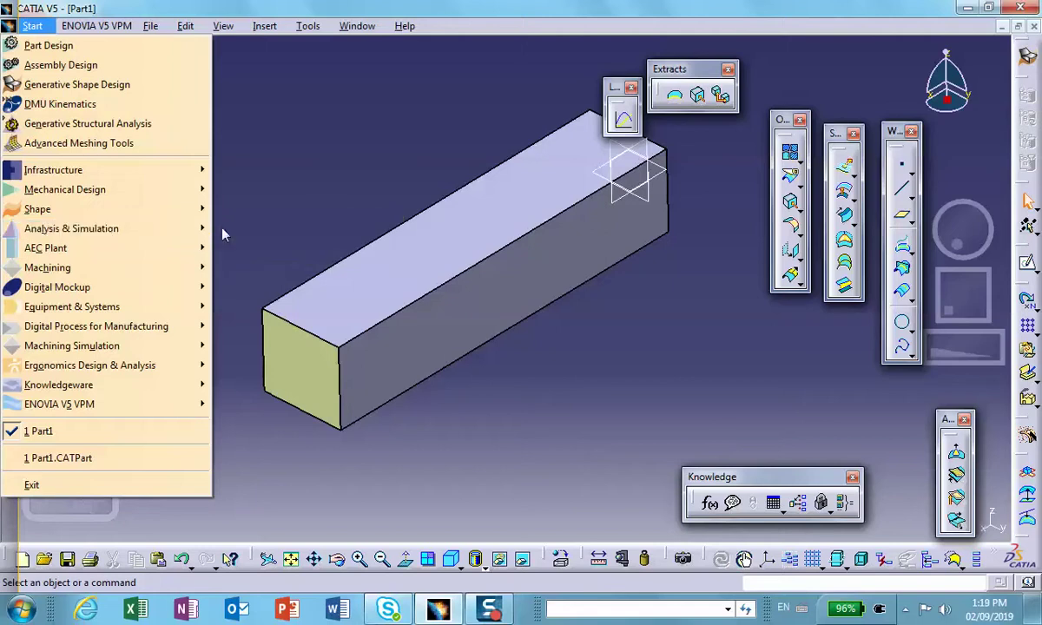
{"action": "left_click", "coordinate": [219, 228]}
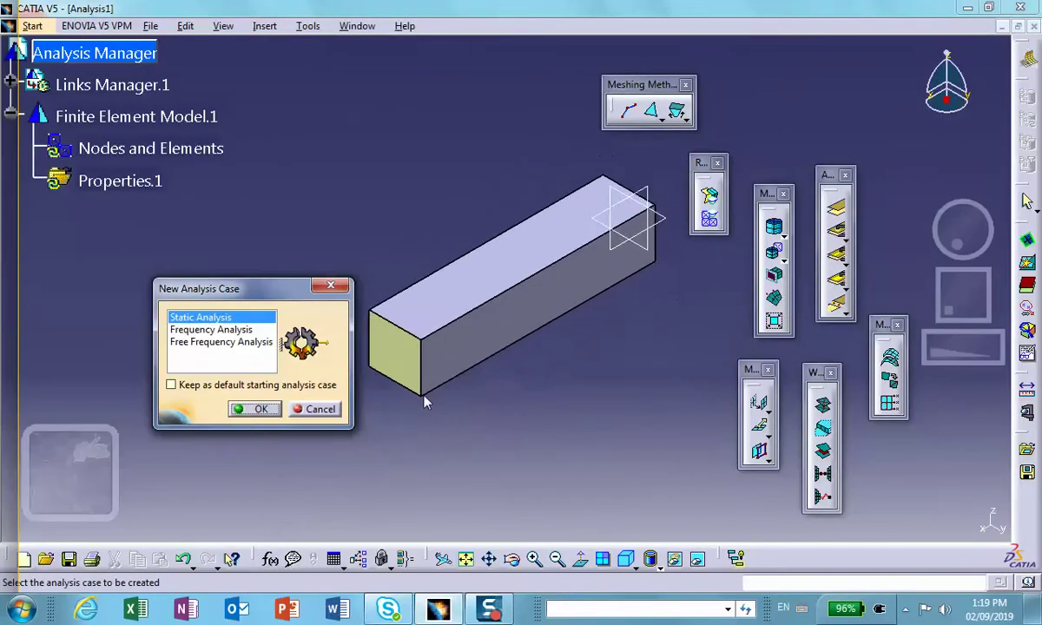
{"action": "left_click", "coordinate": [254, 409]}
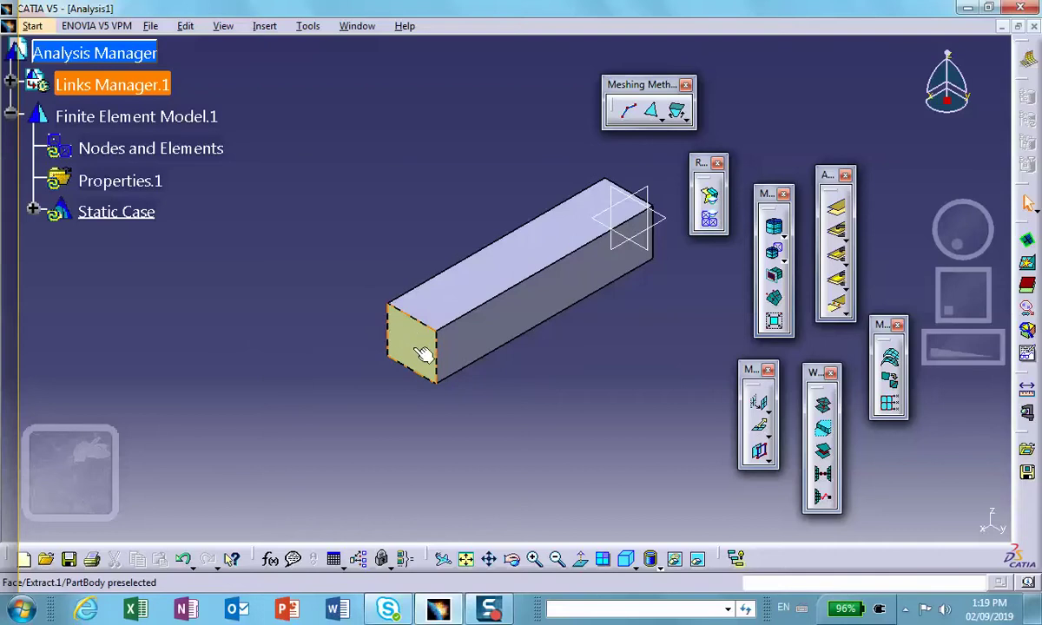
{"action": "middle_click_drag", "start_coordinate": [500, 361], "coordinate": [426, 359]}
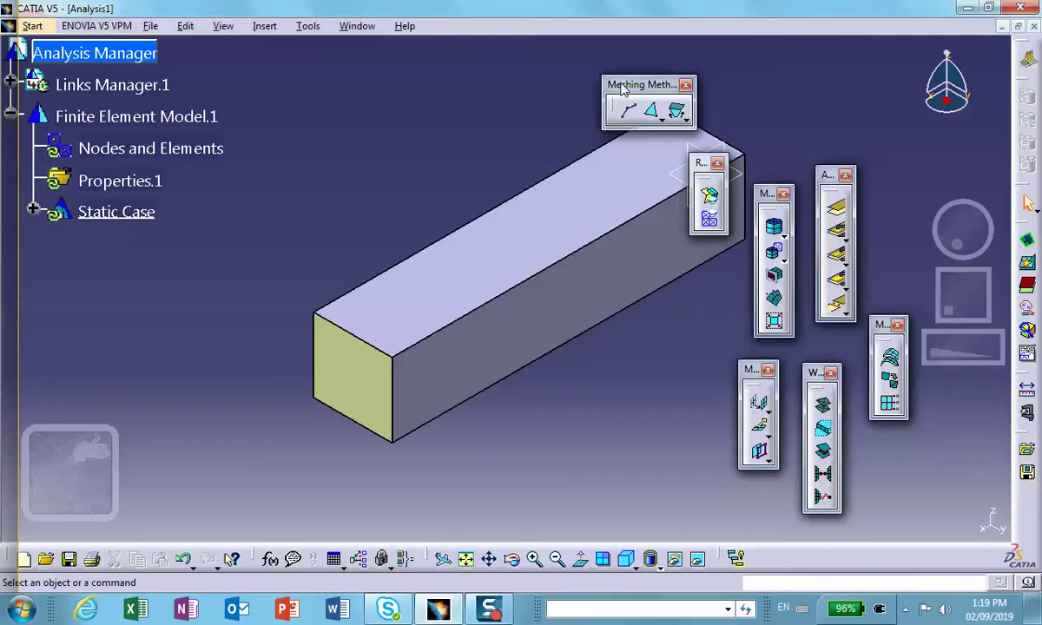
{"action": "left_click_drag", "start_coordinate": [622, 89], "coordinate": [458, 75]}
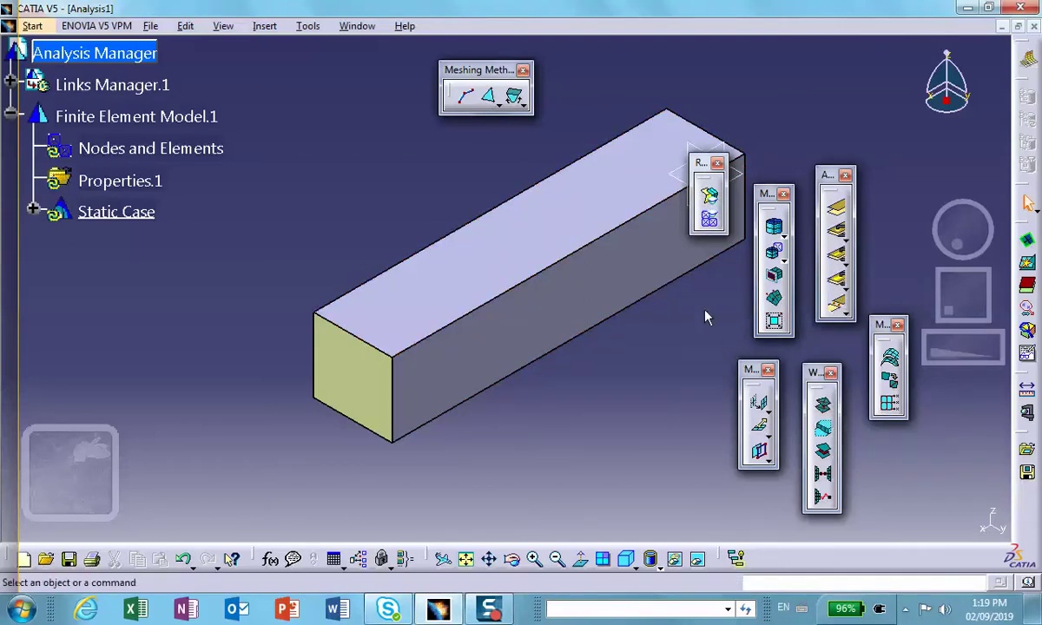
Detach the triangle and surface mesher tools as a separate floating Surface Meshing toolbar beside Meshing Methods.
{"action": "left_click", "coordinate": [523, 104]}
{"action": "left_click", "coordinate": [499, 104]}
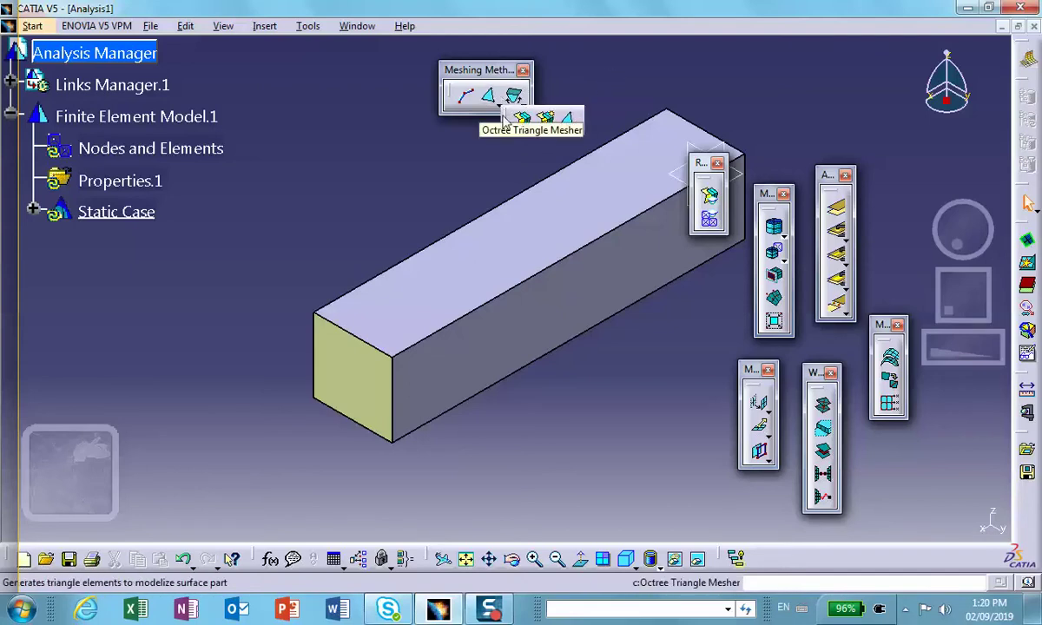
{"action": "left_click_drag", "start_coordinate": [512, 116], "coordinate": [283, 103]}
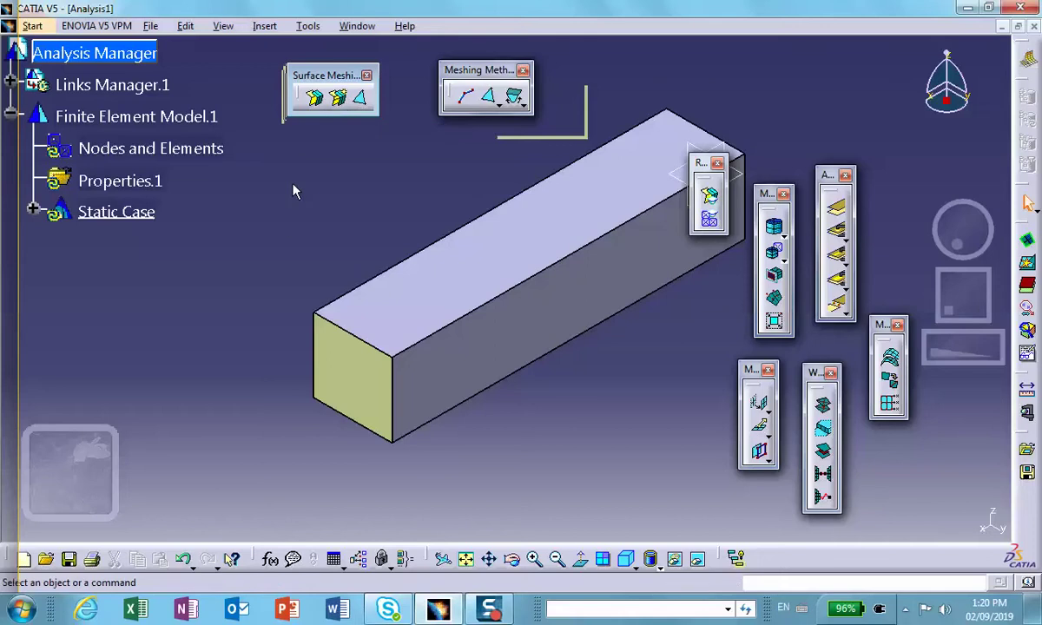
Define a surface mesh on the beam's extracted square end face with quadrangle shape, linear elements and a mesh size of 0.5 in.
{"action": "left_click", "coordinate": [315, 102]}
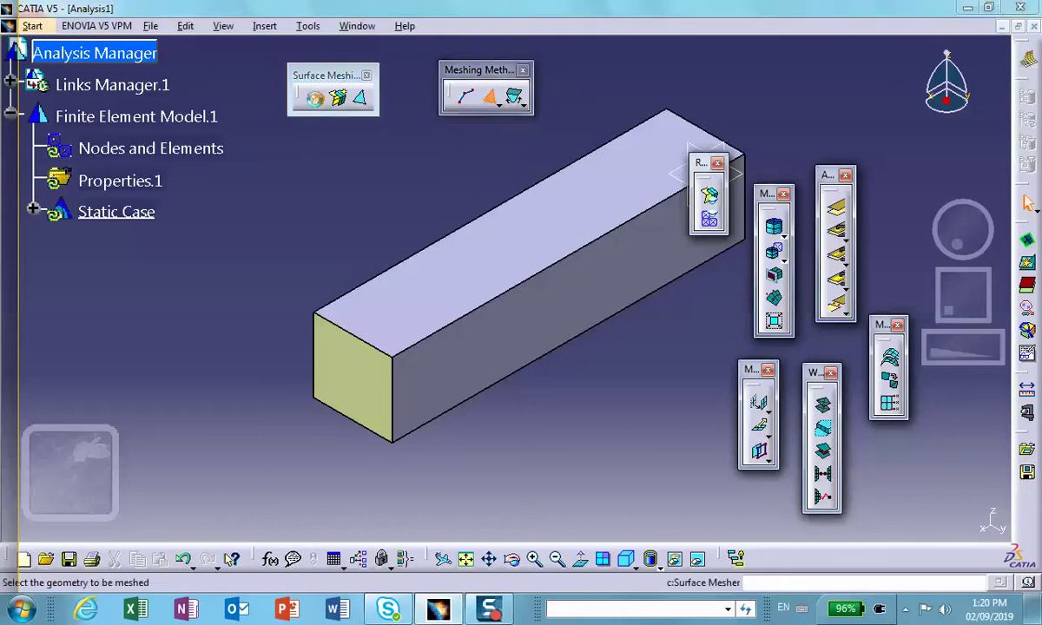
{"action": "left_click", "coordinate": [345, 368]}
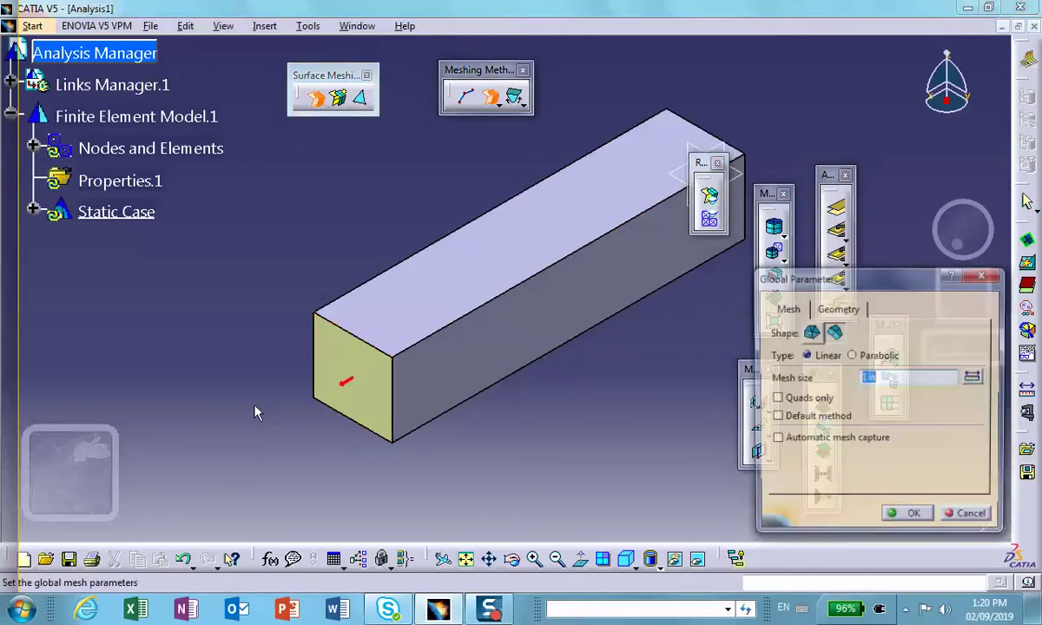
{"action": "left_click", "coordinate": [832, 333]}
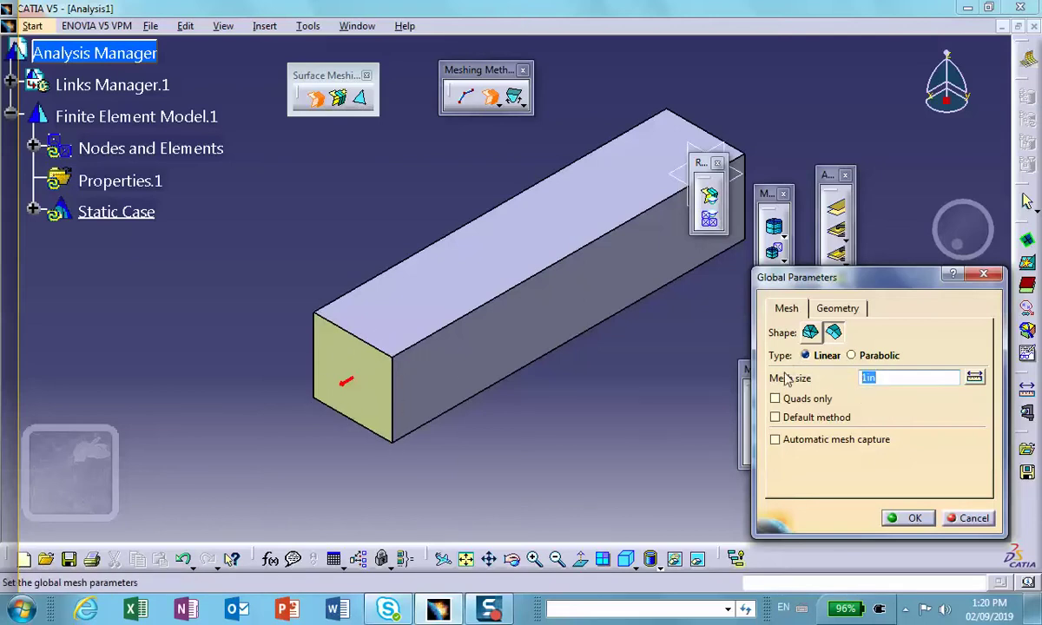
{"action": "key", "text": "BackSpace"}
{"action": "type", "text": ".5"}
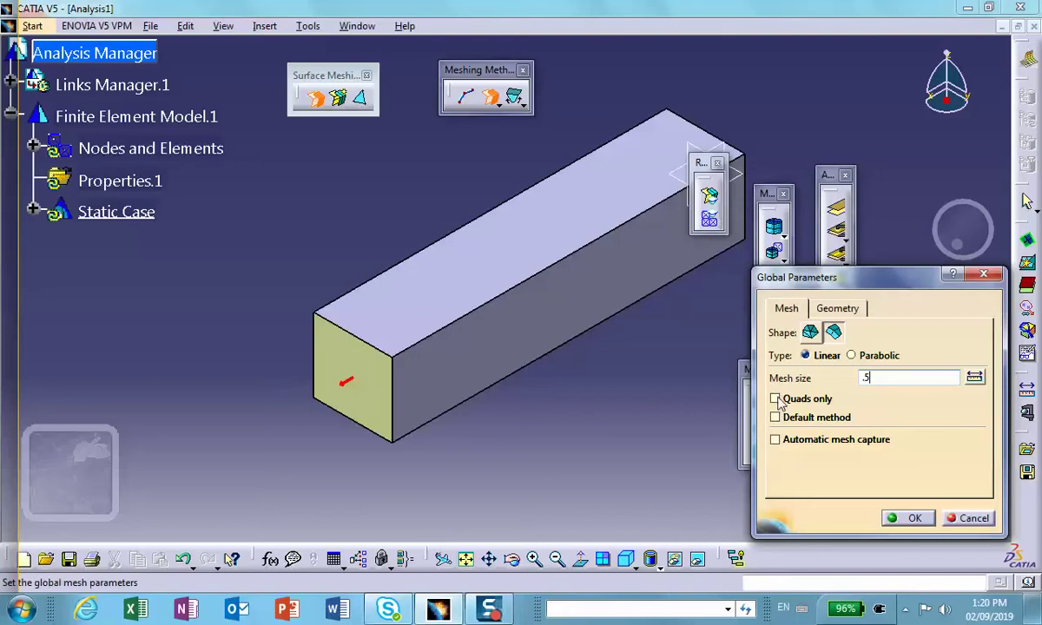
{"action": "left_click", "coordinate": [902, 517]}
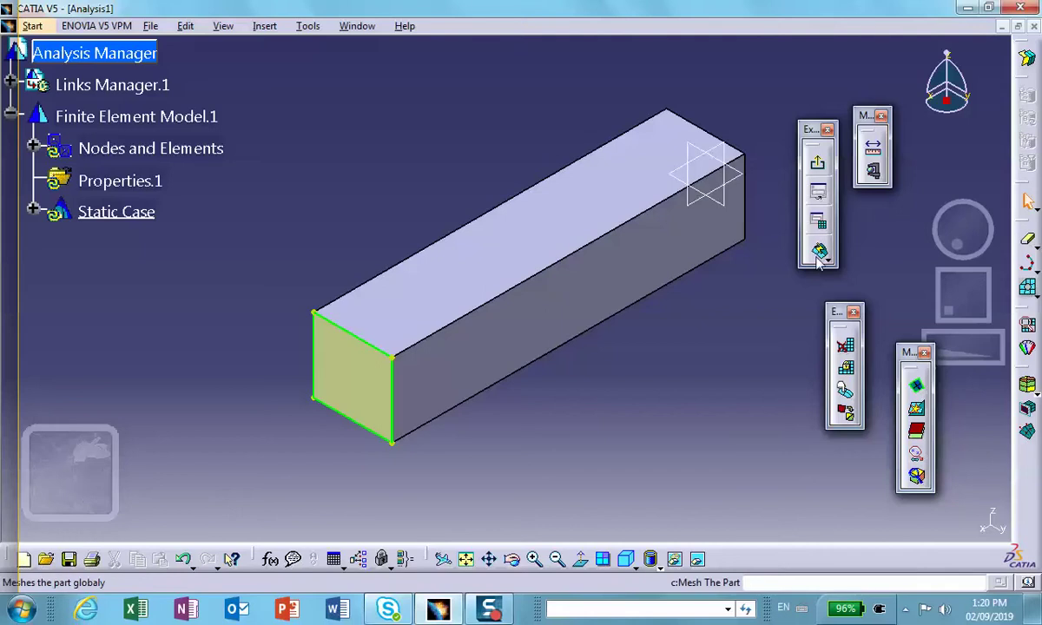
Float the Execution toolbar clear of the beam, mesh the end face with Mesh The Part, and exit surface meshing.
{"action": "left_click_drag", "start_coordinate": [814, 129], "coordinate": [484, 111]}
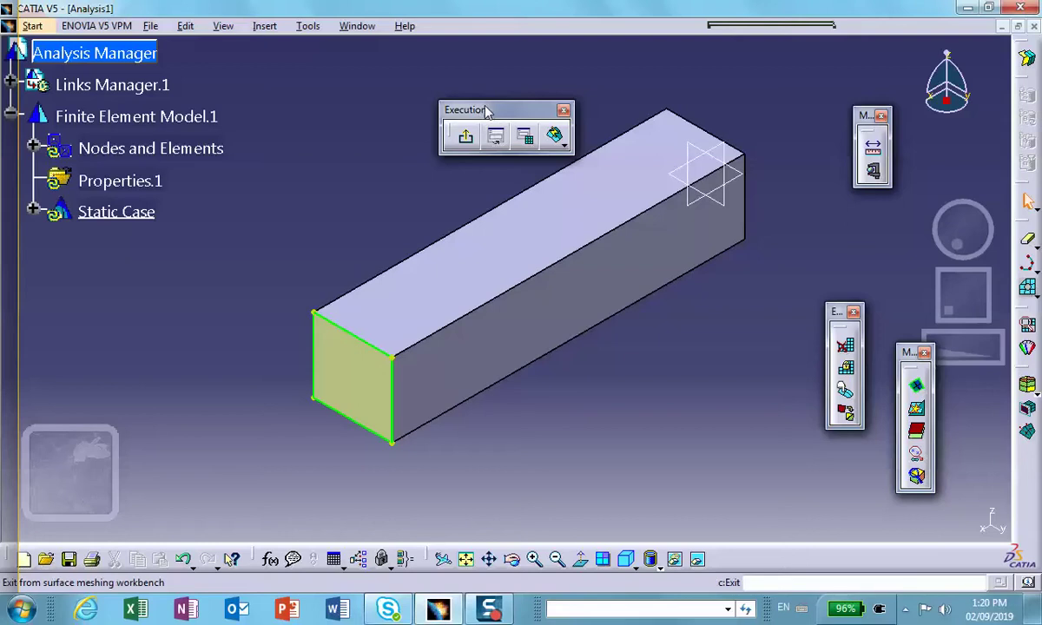
{"action": "left_click", "coordinate": [557, 139]}
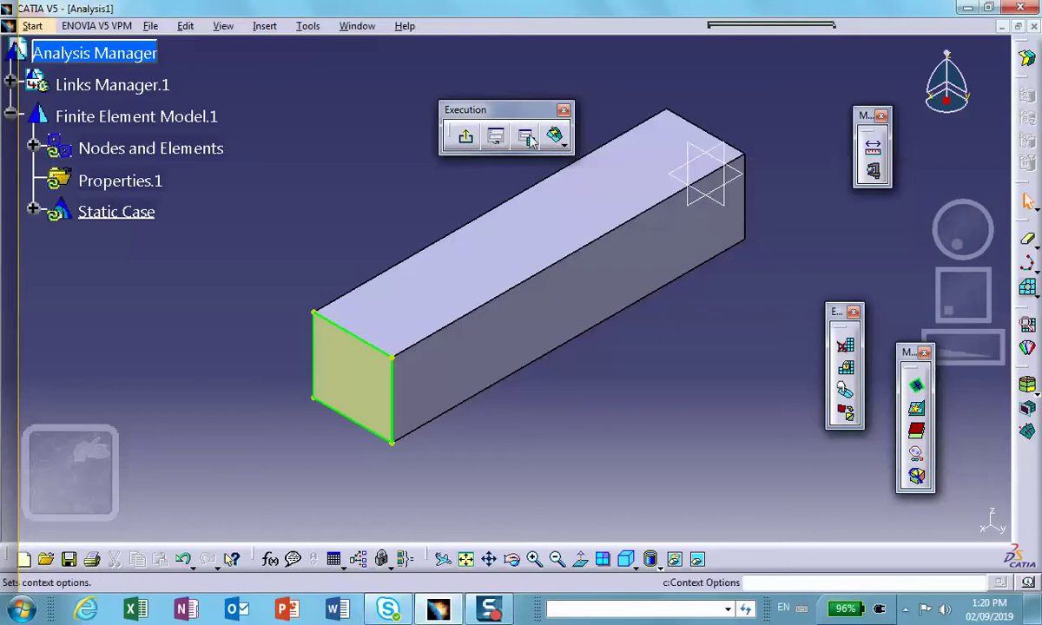
{"action": "left_click_drag", "start_coordinate": [485, 109], "coordinate": [418, 92]}
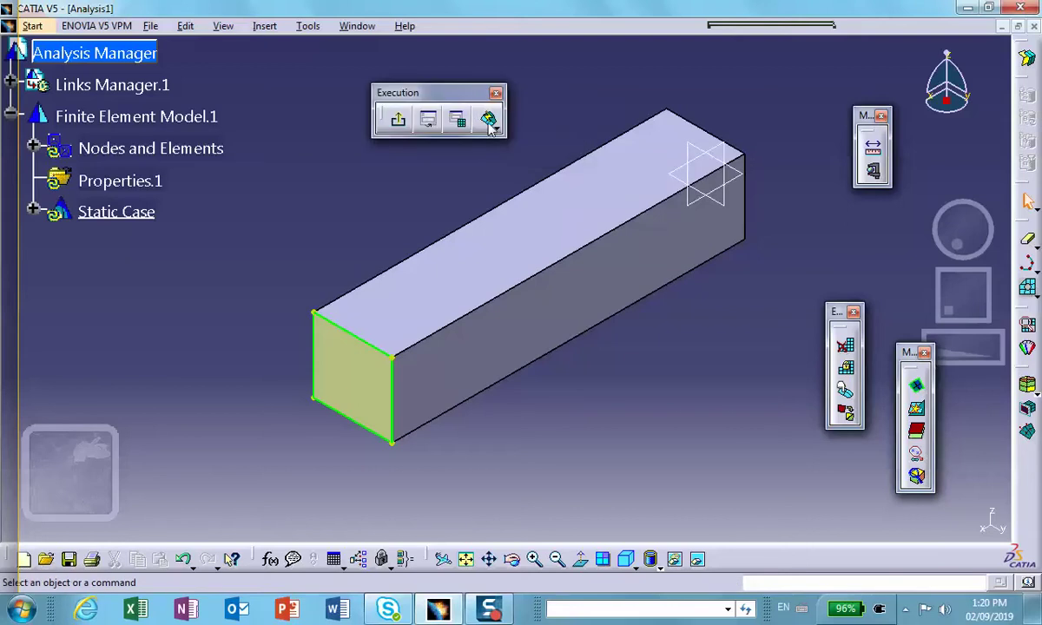
{"action": "left_click", "coordinate": [488, 121]}
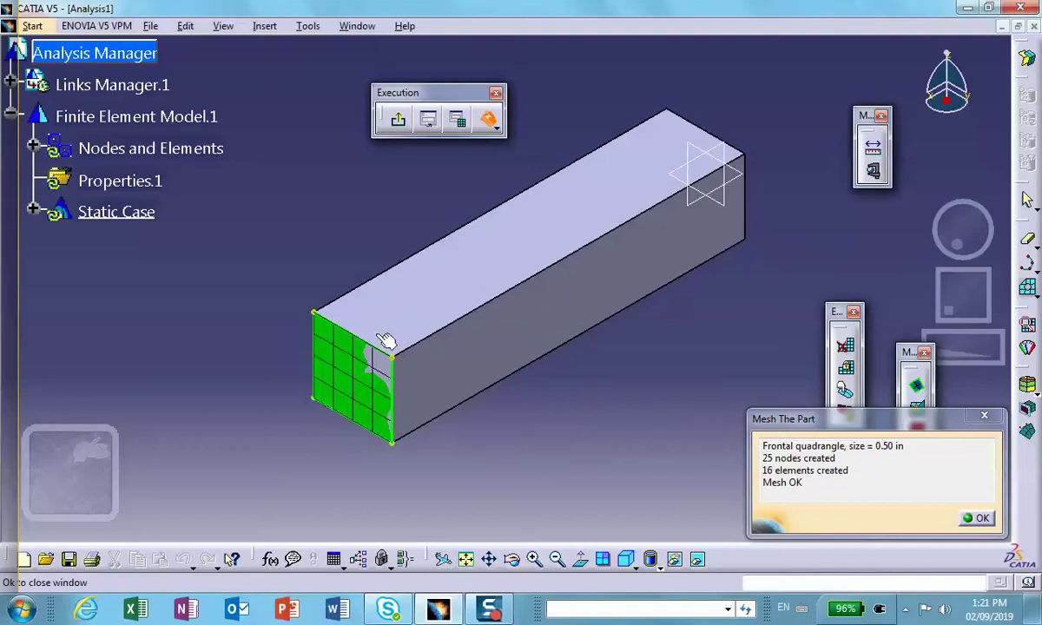
{"action": "left_click", "coordinate": [979, 518]}
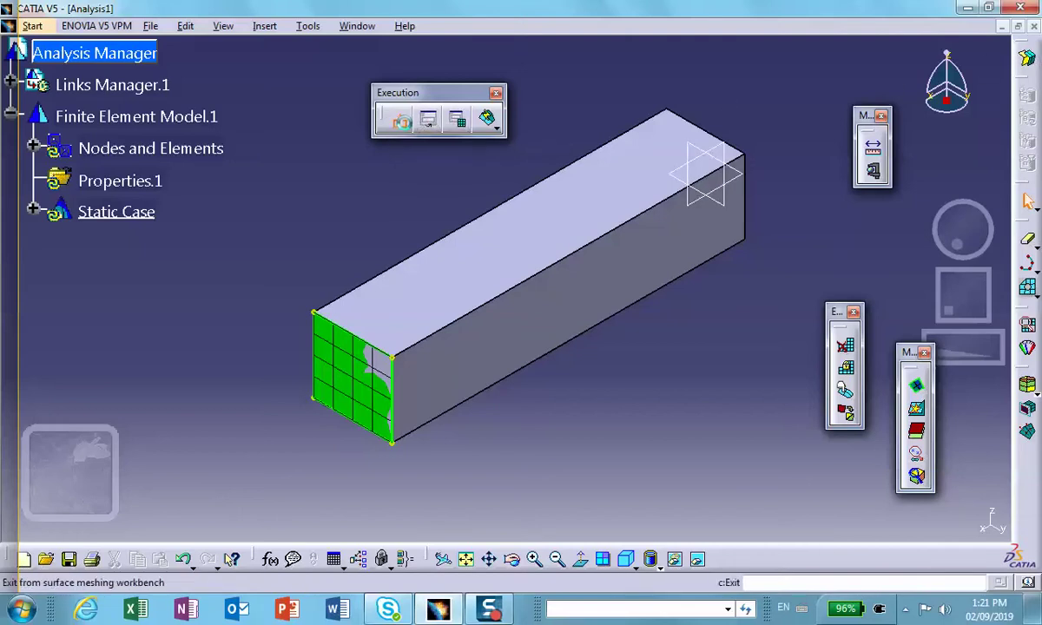
{"action": "left_click", "coordinate": [397, 119]}
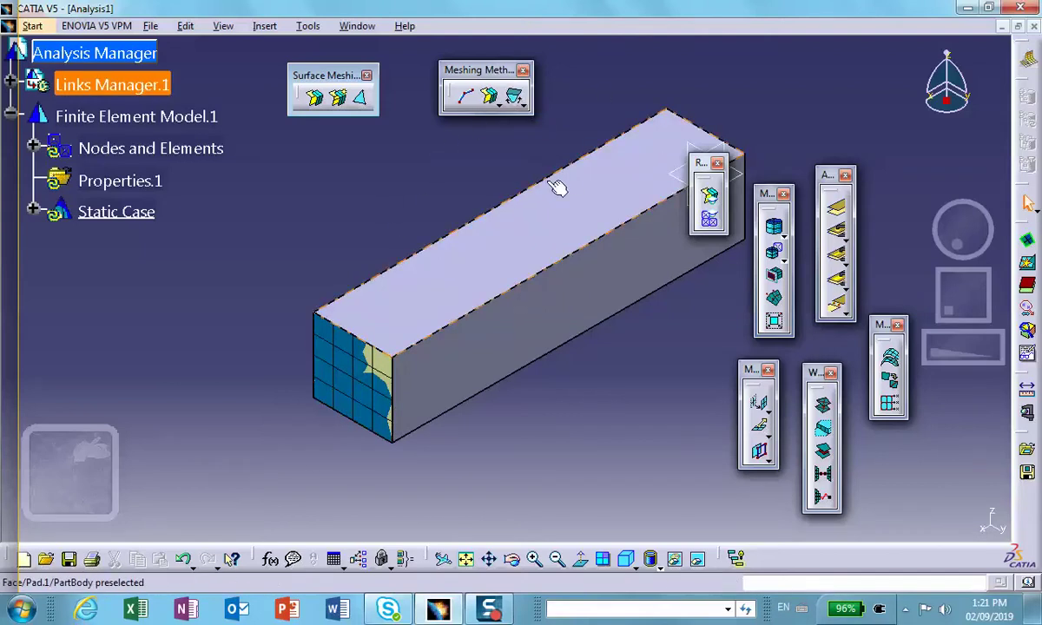
Start a Sweep 3D mesh on the beam and hide Surface Mesh.1 so the underlying end face can be picked.
{"action": "left_click", "coordinate": [516, 99]}
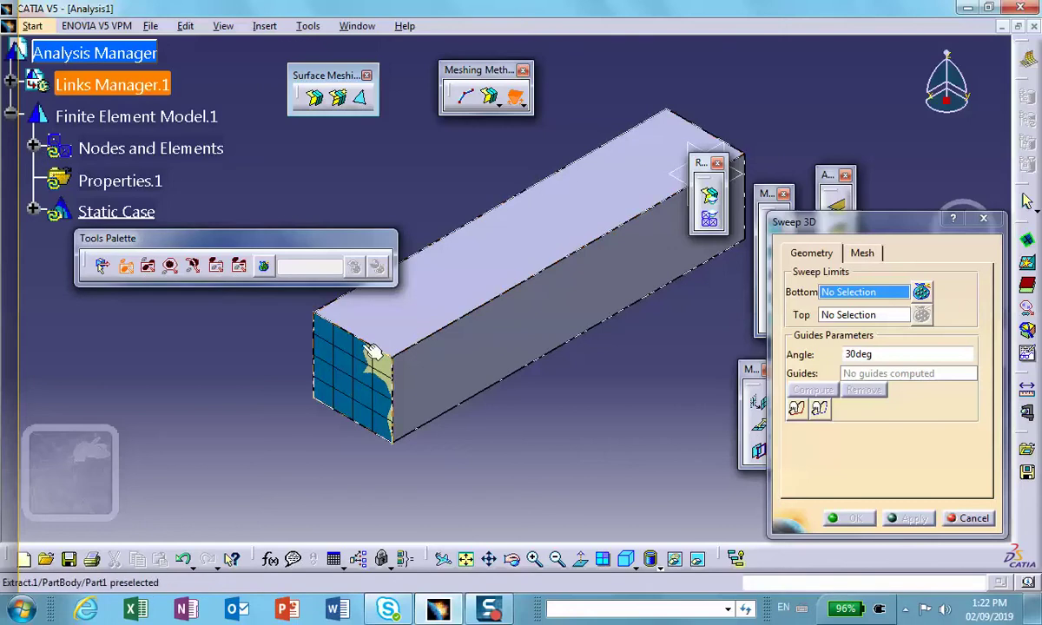
{"action": "left_click", "coordinate": [32, 145]}
{"action": "right_click", "coordinate": [126, 181]}
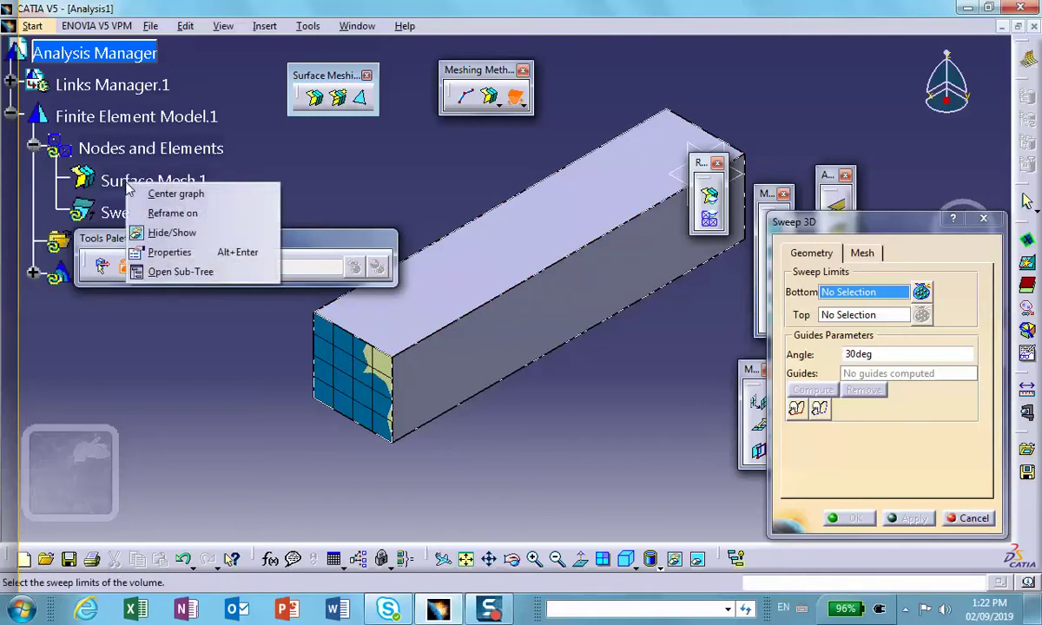
{"action": "left_click", "coordinate": [160, 218]}
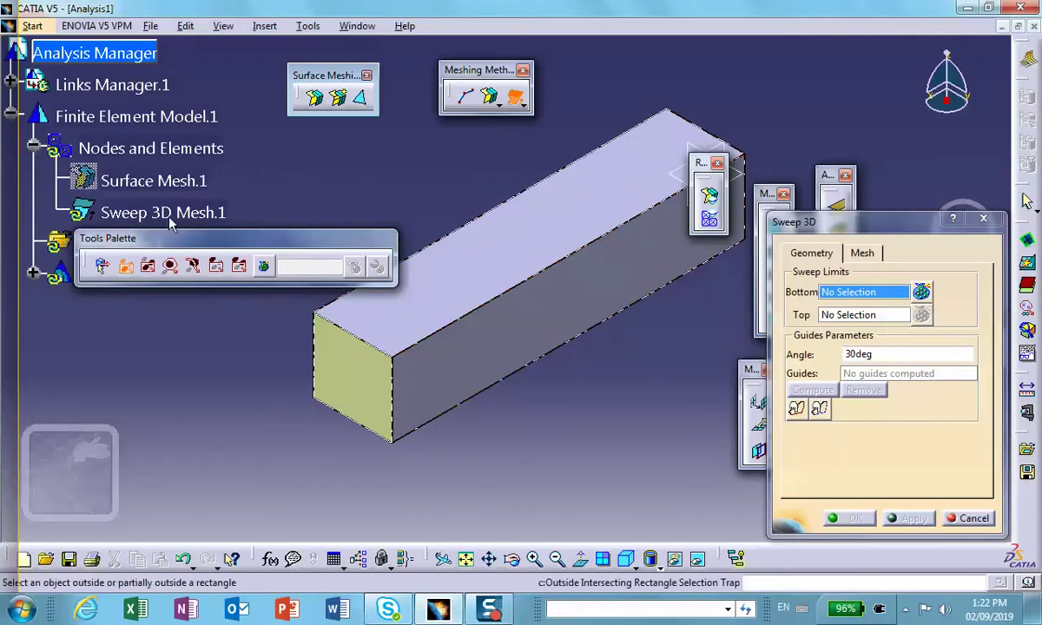
Select the surface-meshed end face as the sweep's bottom limit and the opposite end face at the origin as its top limit.
{"action": "left_click", "coordinate": [368, 389]}
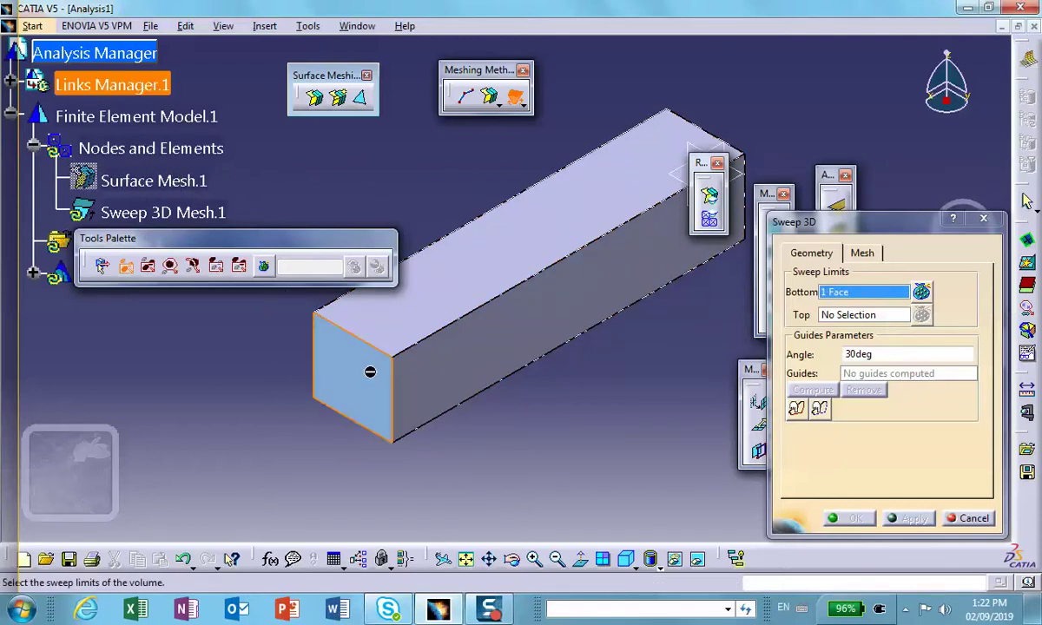
{"action": "middle_click_drag", "start_coordinate": [504, 392], "coordinate": [704, 287]}
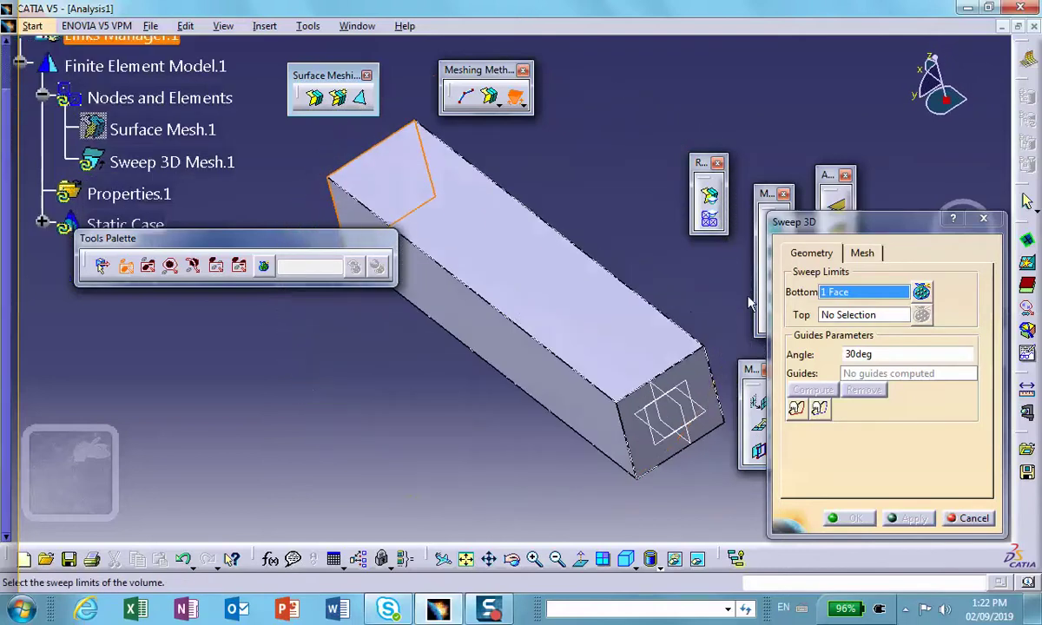
{"action": "left_click", "coordinate": [851, 318]}
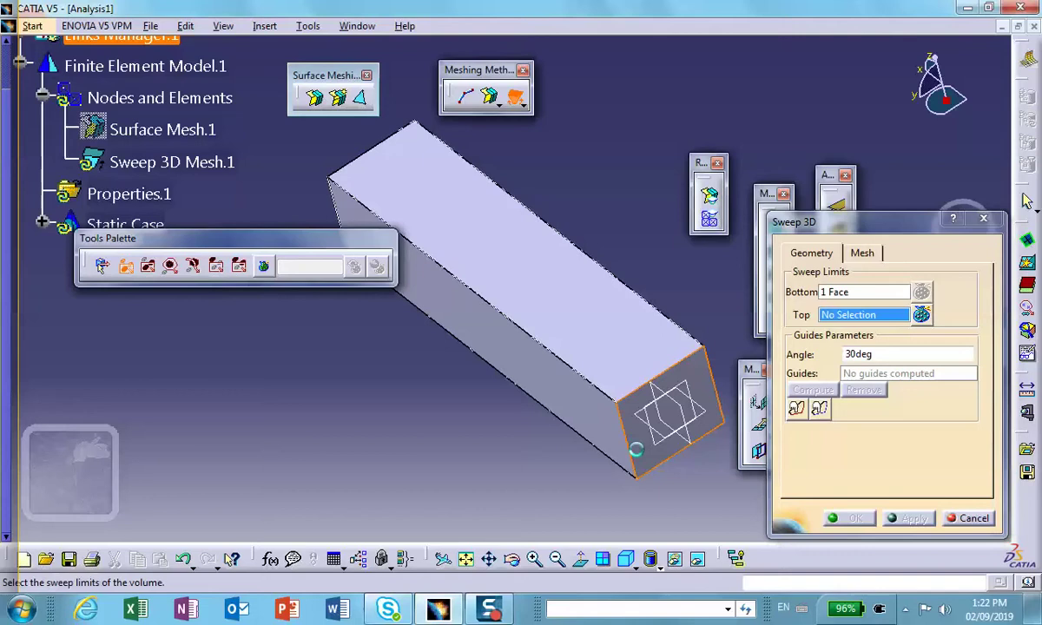
{"action": "left_click", "coordinate": [647, 456]}
{"action": "middle_click_drag", "start_coordinate": [348, 432], "coordinate": [499, 414]}
{"action": "middle_click_drag", "start_coordinate": [553, 390], "coordinate": [557, 449]}
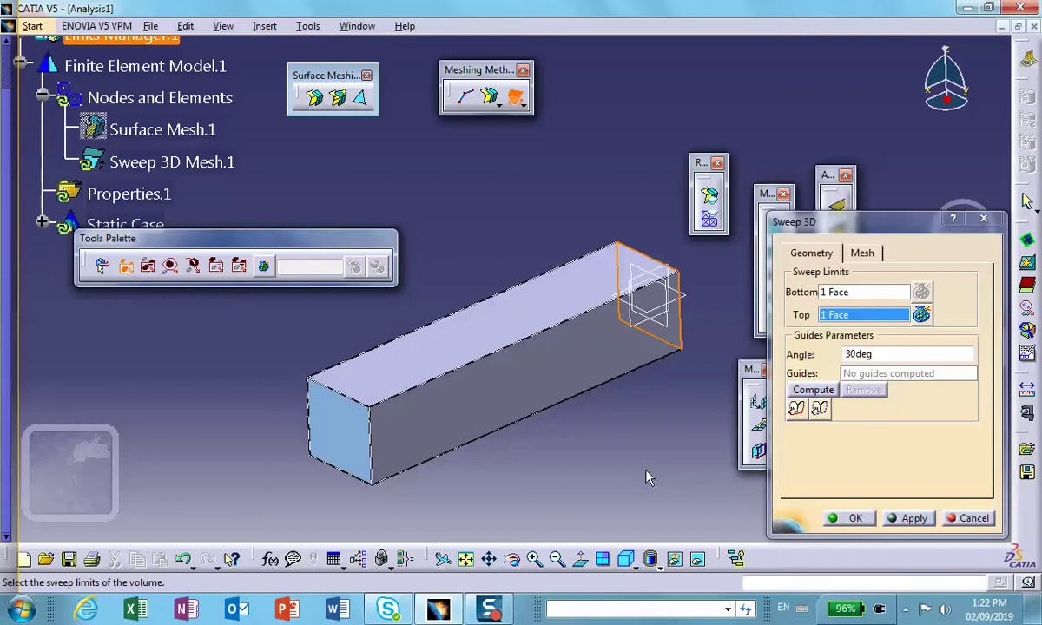
Set the sweep mesh to 8 uniform linear layers, apply it and accept the Sweep 3D mesh.
{"action": "left_click", "coordinate": [862, 253]}
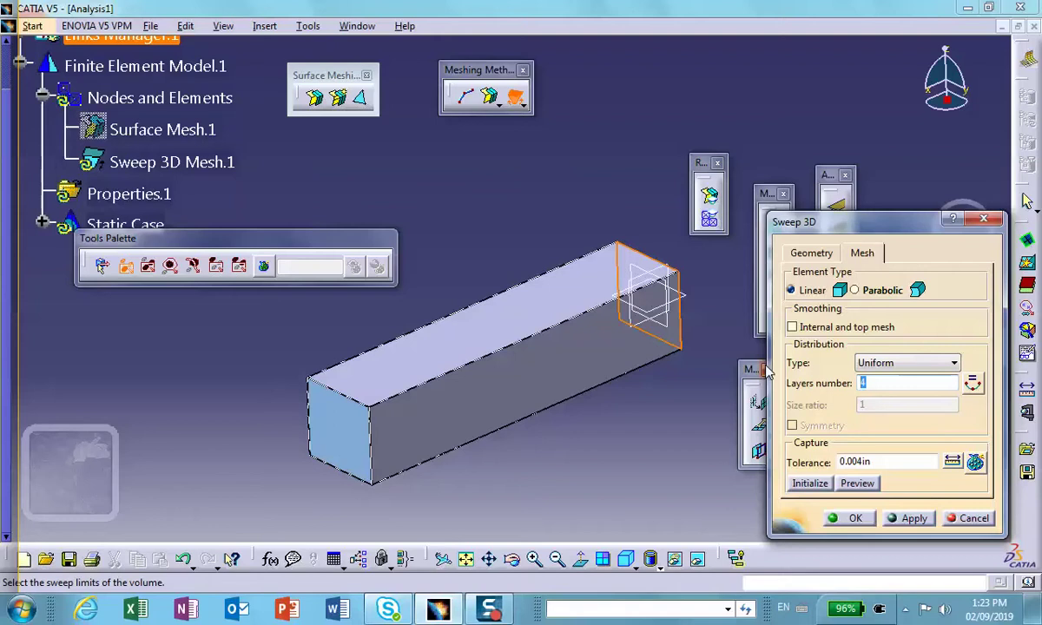
{"action": "type", "text": "8"}
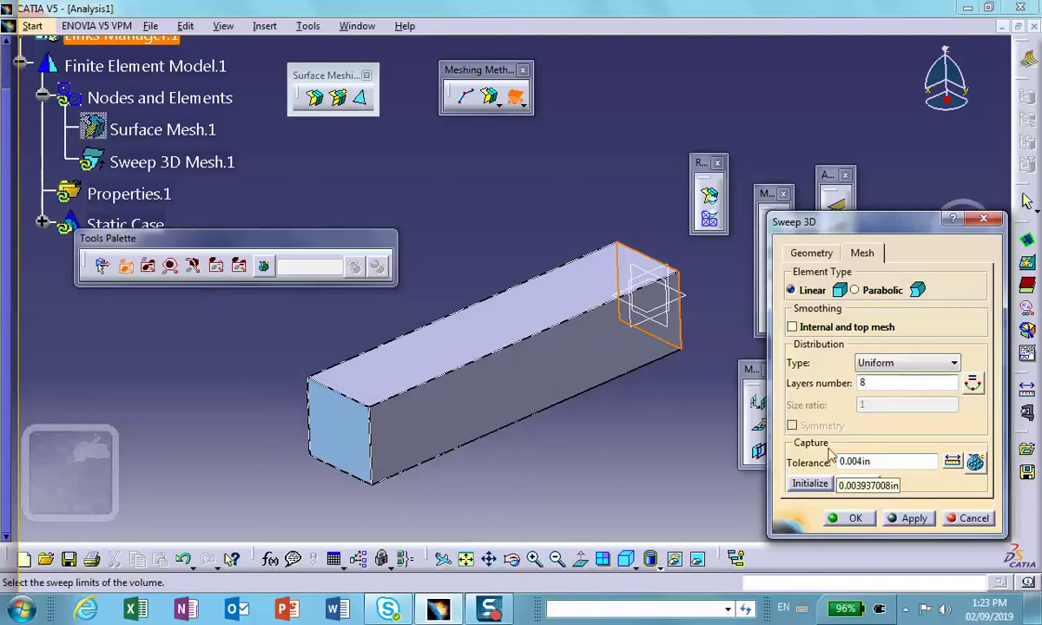
{"action": "left_click", "coordinate": [912, 519]}
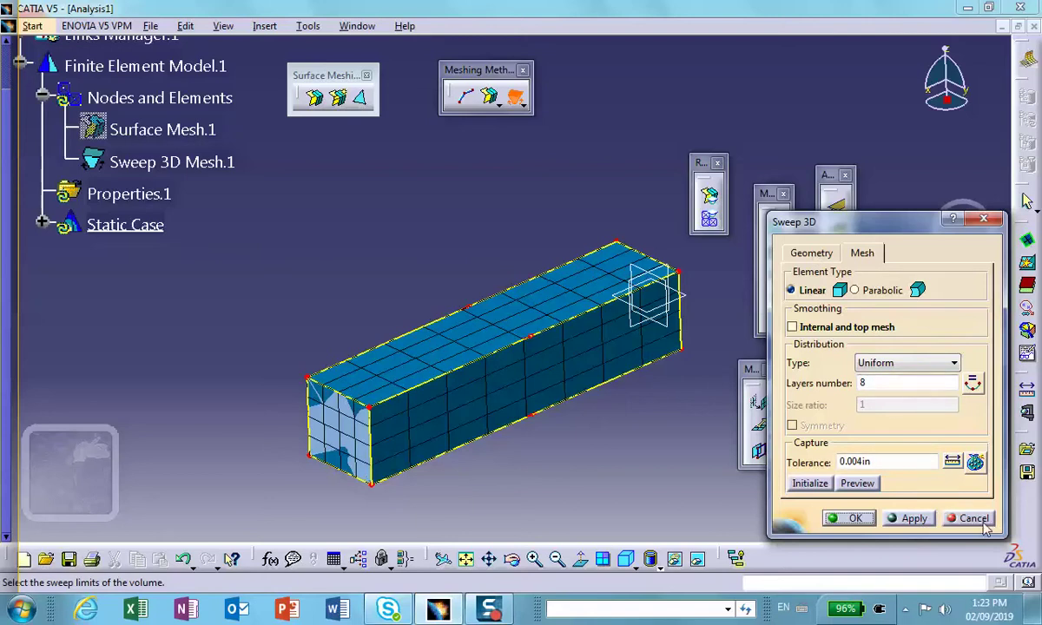
{"action": "left_click", "coordinate": [849, 518]}
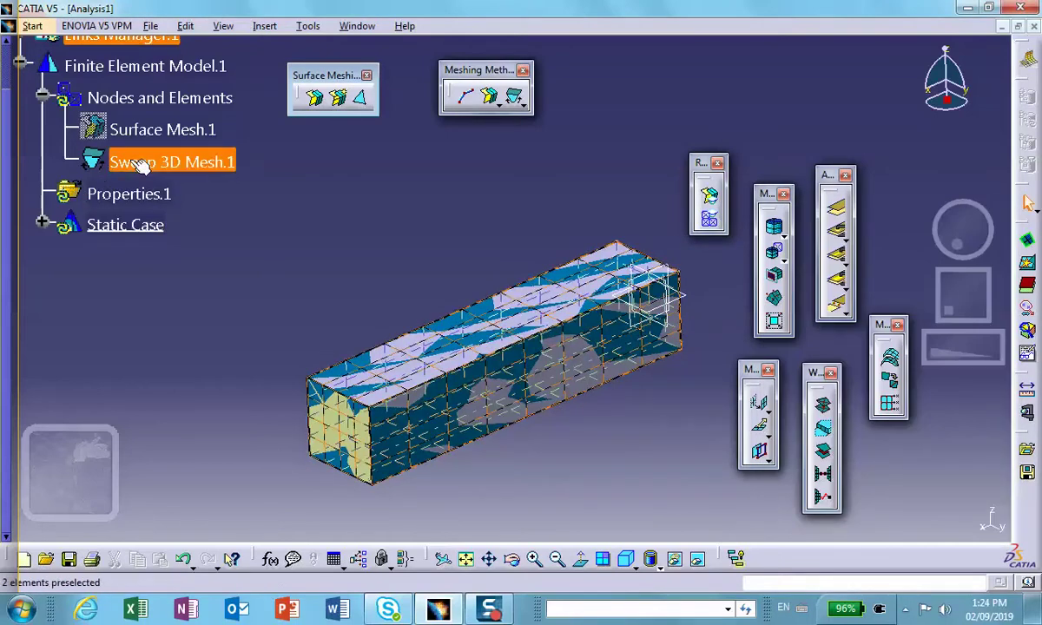
Reopen Sweep 3D Mesh.1, set its capture tolerance to 0.000001 in with 8 layers, and apply it.
{"action": "right_click", "coordinate": [184, 164]}
{"action": "left_click", "coordinate": [187, 168]}
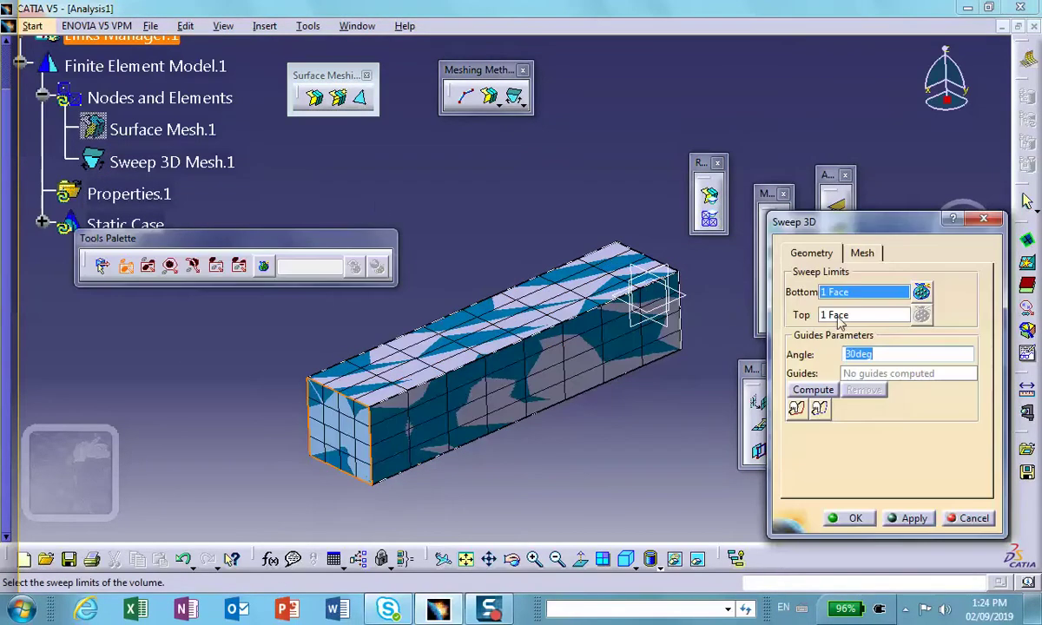
{"action": "left_click", "coordinate": [862, 252]}
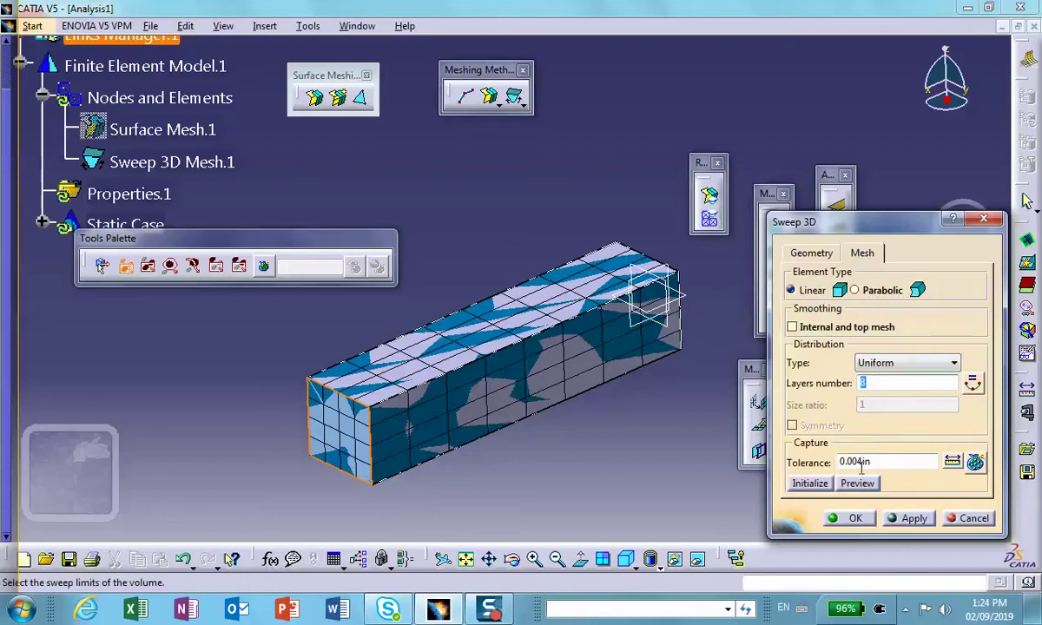
{"action": "type", "text": "8"}
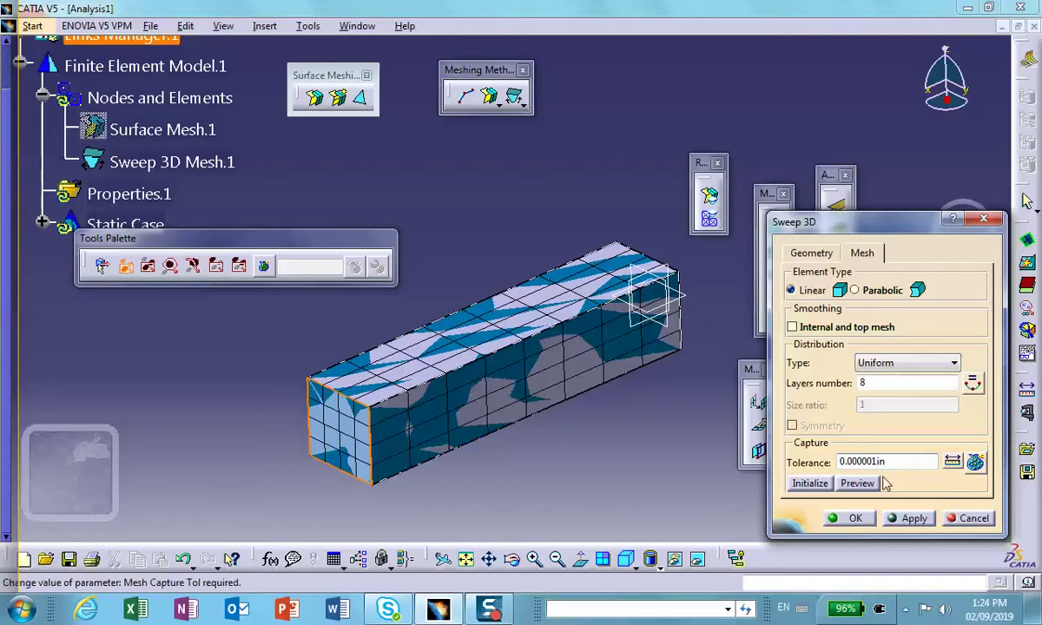
{"action": "left_click", "coordinate": [919, 518]}
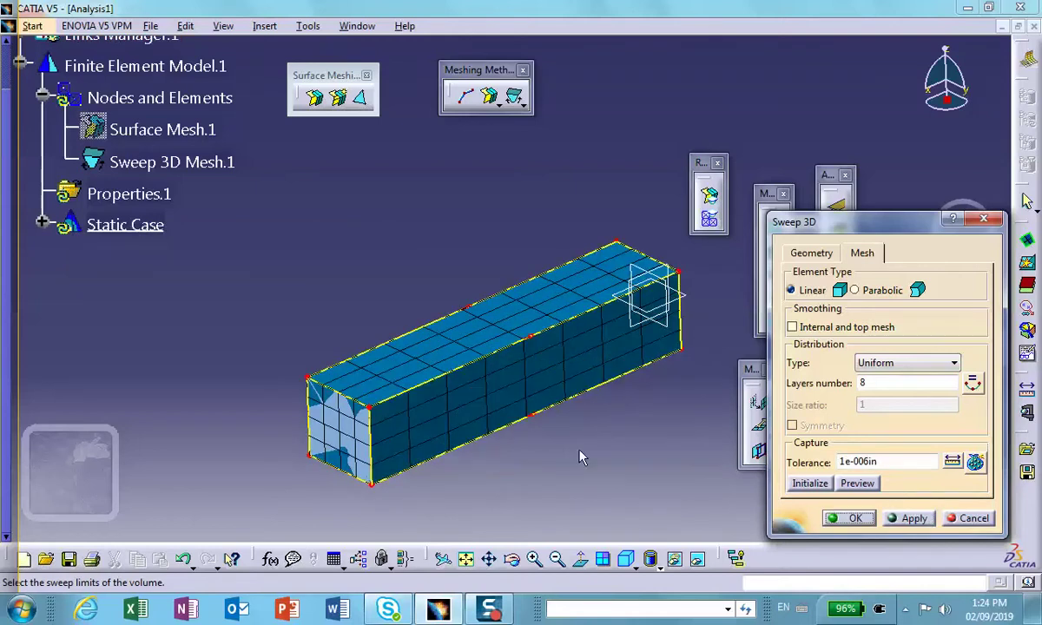
Set the Sweep 3D capture tolerance to 0.1 in and recompute the mesh.
{"action": "left_click_drag", "start_coordinate": [891, 461], "coordinate": [800, 463]}
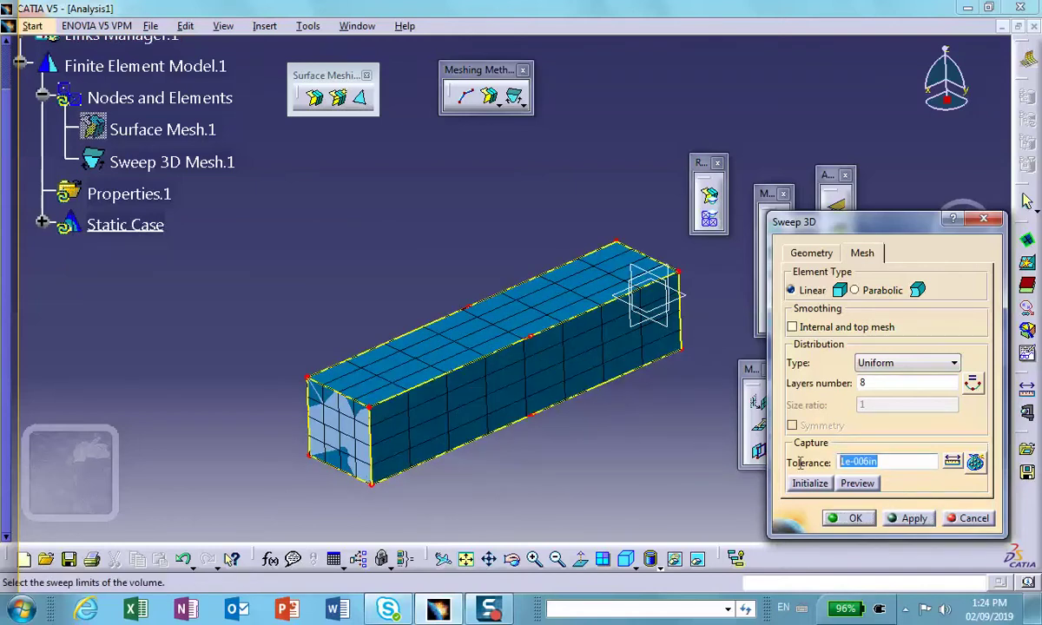
{"action": "key", "text": "BackSpace"}
{"action": "type", "text": ".1"}
{"action": "key", "text": "Return"}
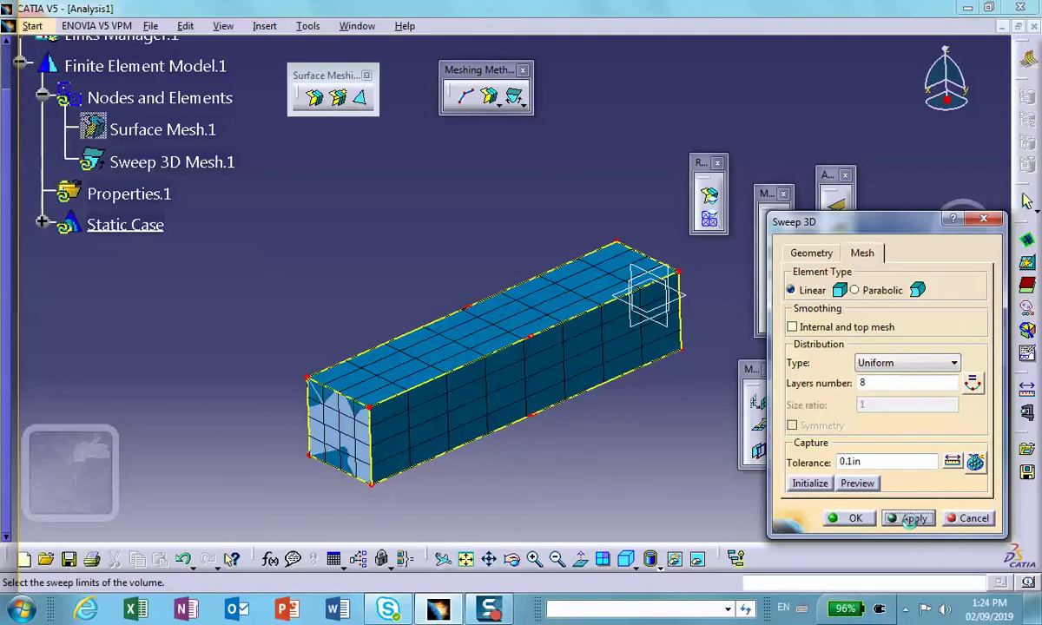
Try a capture tolerance of 1 in on the Sweep 3D mesh.
{"action": "double_click", "coordinate": [882, 463]}
{"action": "type", "text": "1"}
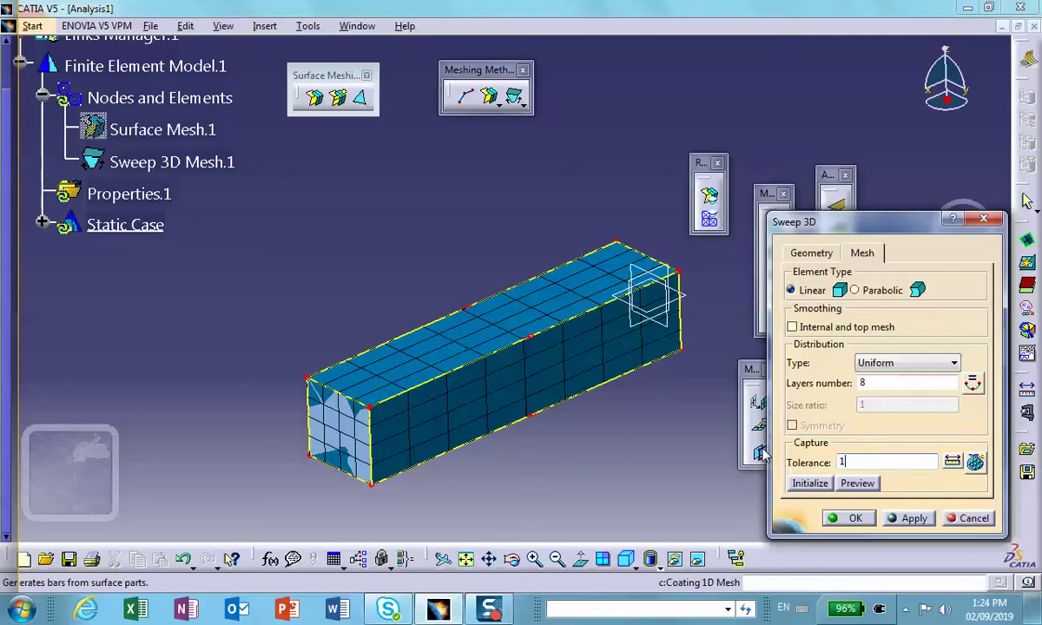
{"action": "left_click", "coordinate": [909, 518]}
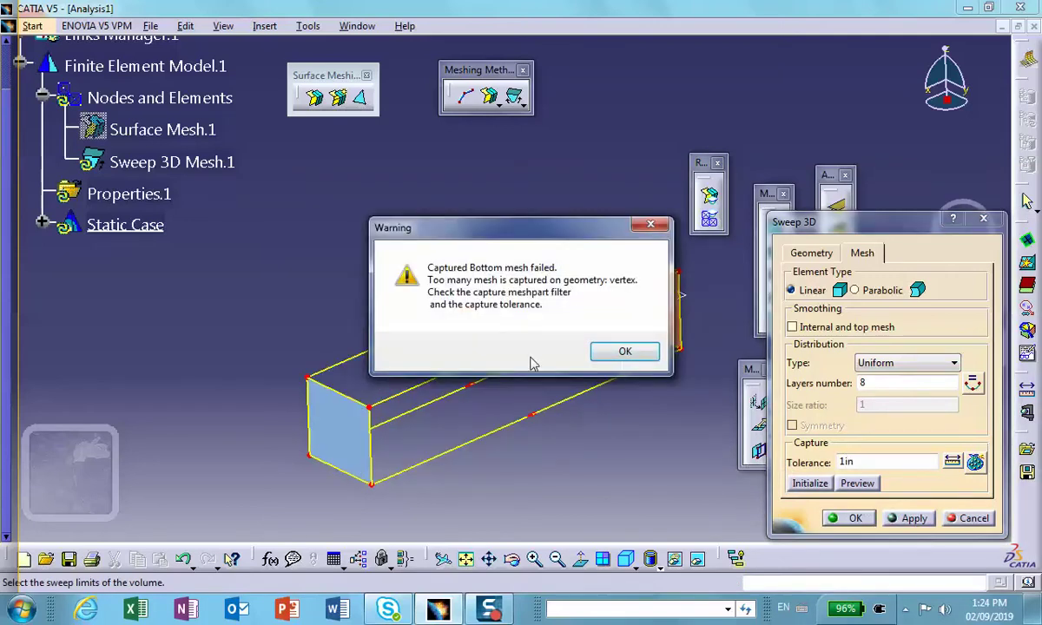
{"action": "left_click", "coordinate": [631, 355]}
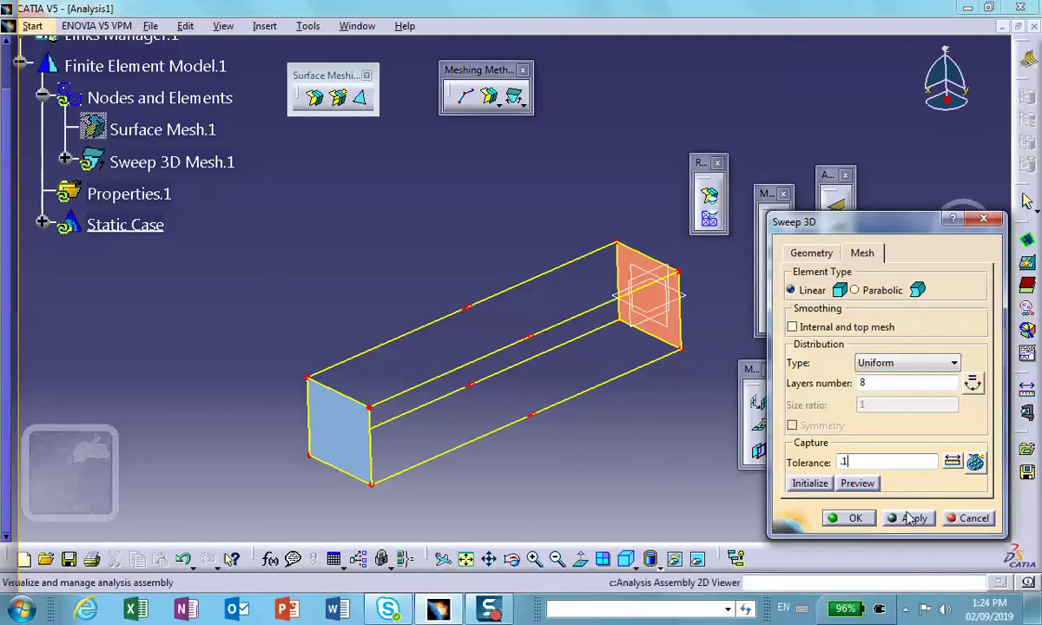
Return the capture tolerance to 0.1 in and reapply the Sweep 3D mesh.
{"action": "type", "text": "1"}
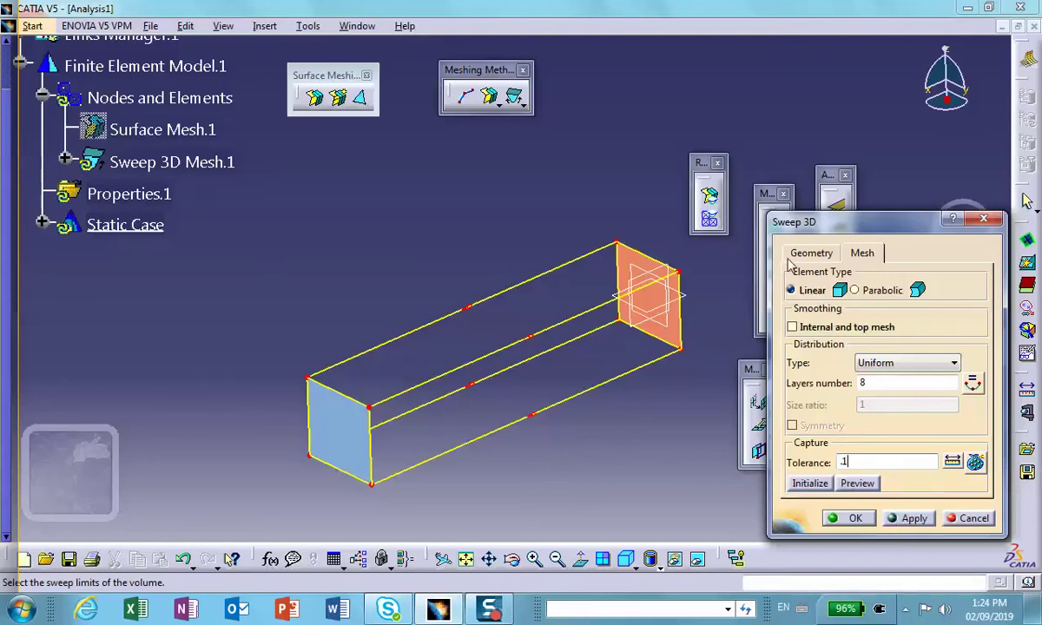
{"action": "left_click", "coordinate": [914, 518]}
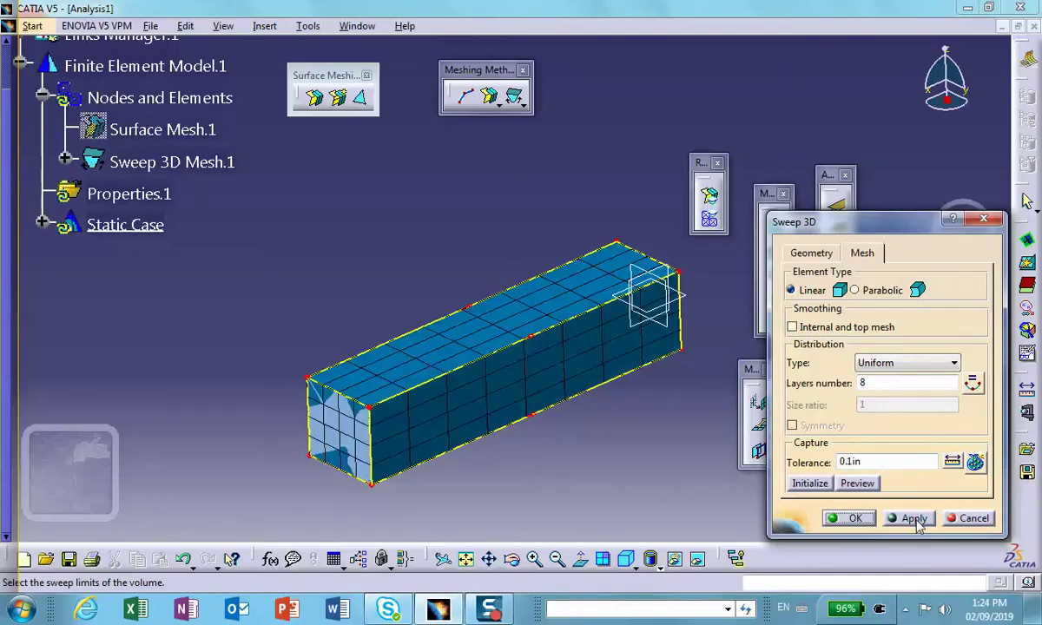
Accept the Sweep 3D mesh settings and deactivate Surface Mesh.1.
{"action": "left_click", "coordinate": [851, 519]}
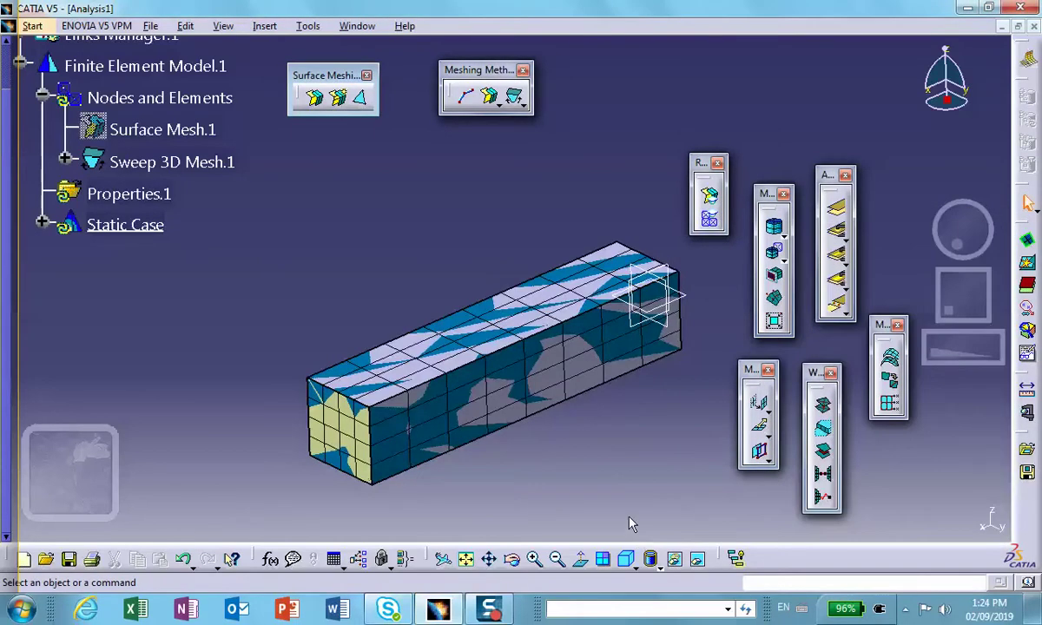
{"action": "middle_click_drag", "start_coordinate": [632, 524], "coordinate": [628, 493]}
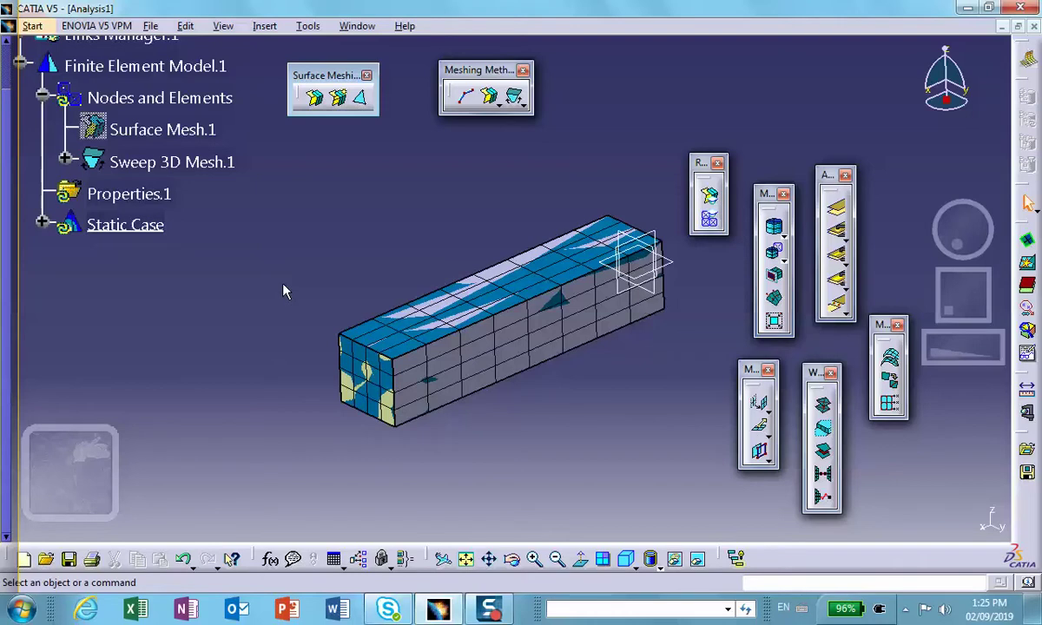
{"action": "right_click", "coordinate": [188, 131]}
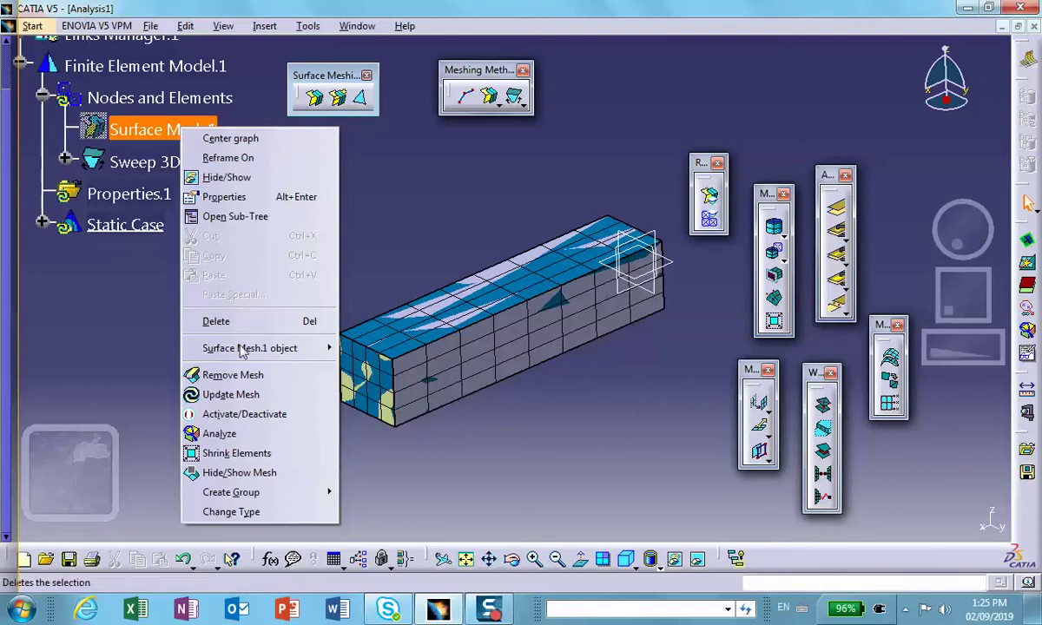
{"action": "left_click", "coordinate": [247, 414]}
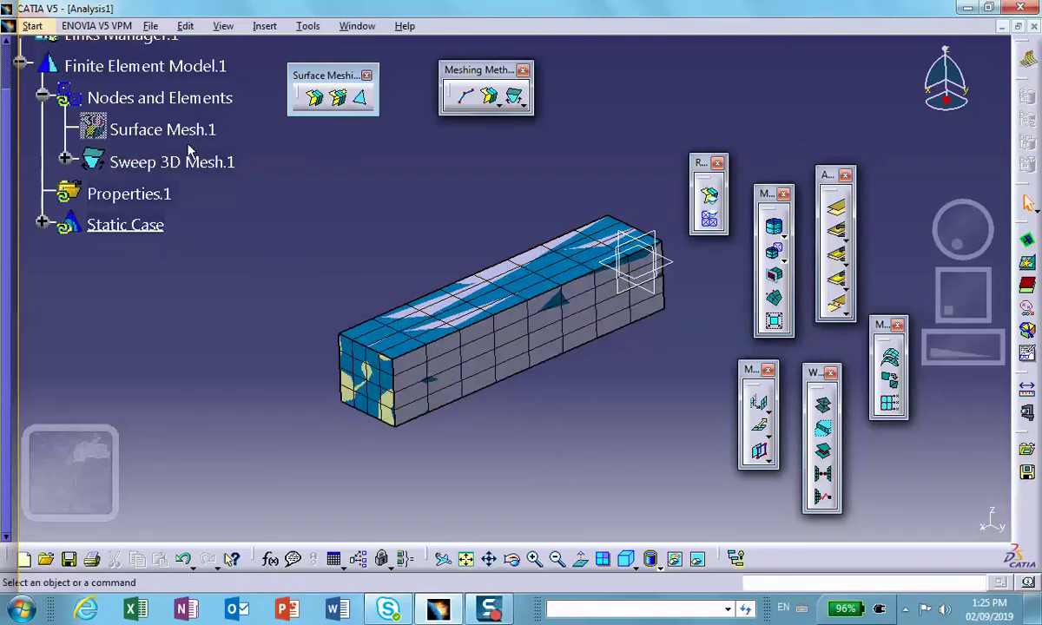
Temporarily show Surface Mesh.1 and toggle its activation to check its state, restoring it to hidden and deactivated.
{"action": "right_click", "coordinate": [128, 131]}
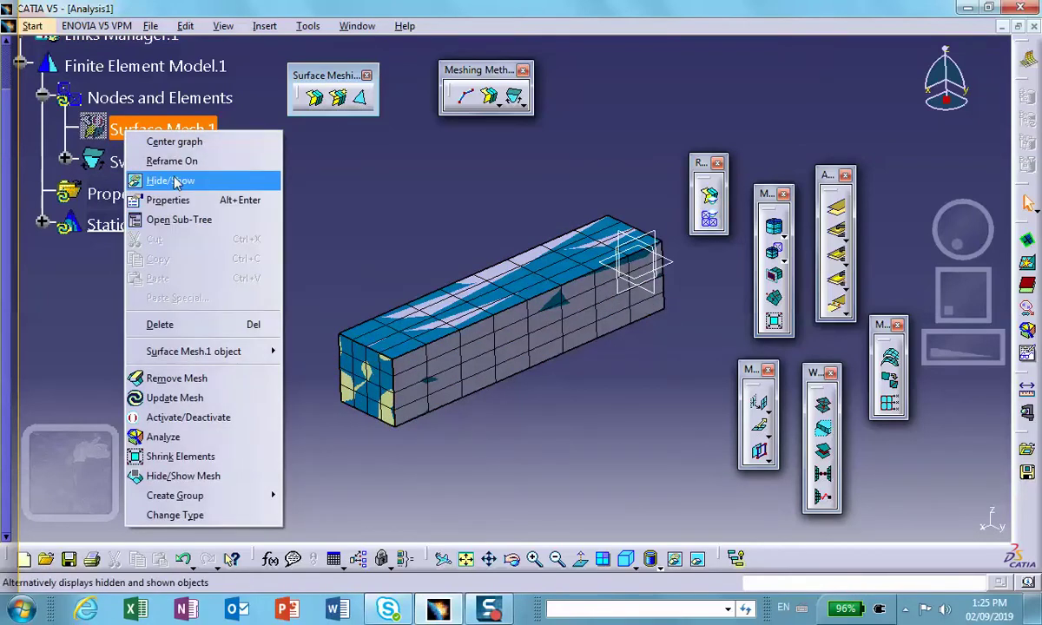
{"action": "left_click", "coordinate": [174, 180]}
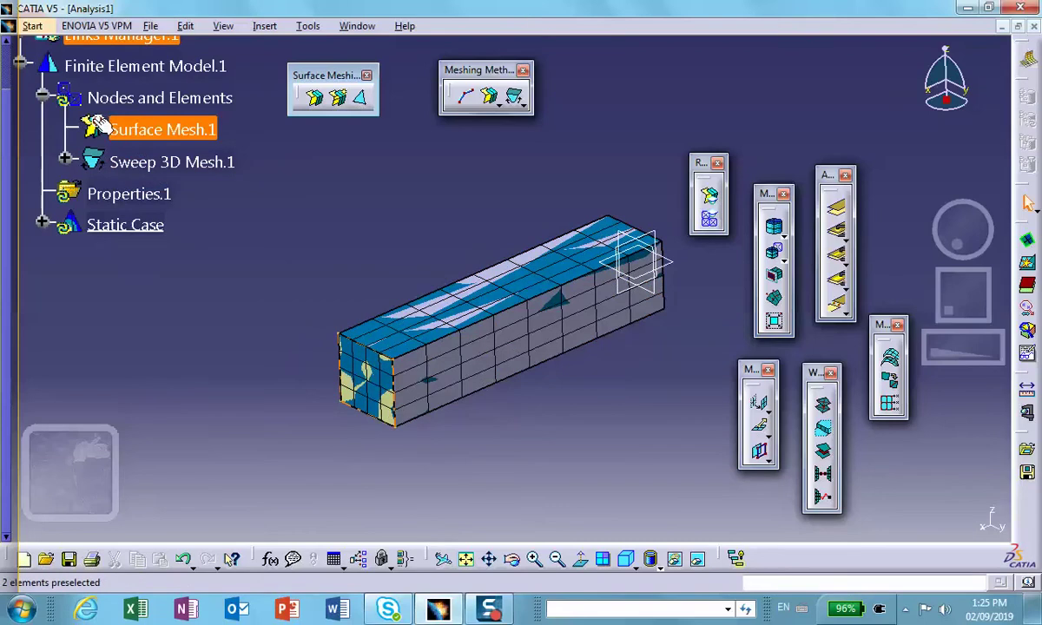
{"action": "right_click", "coordinate": [168, 132]}
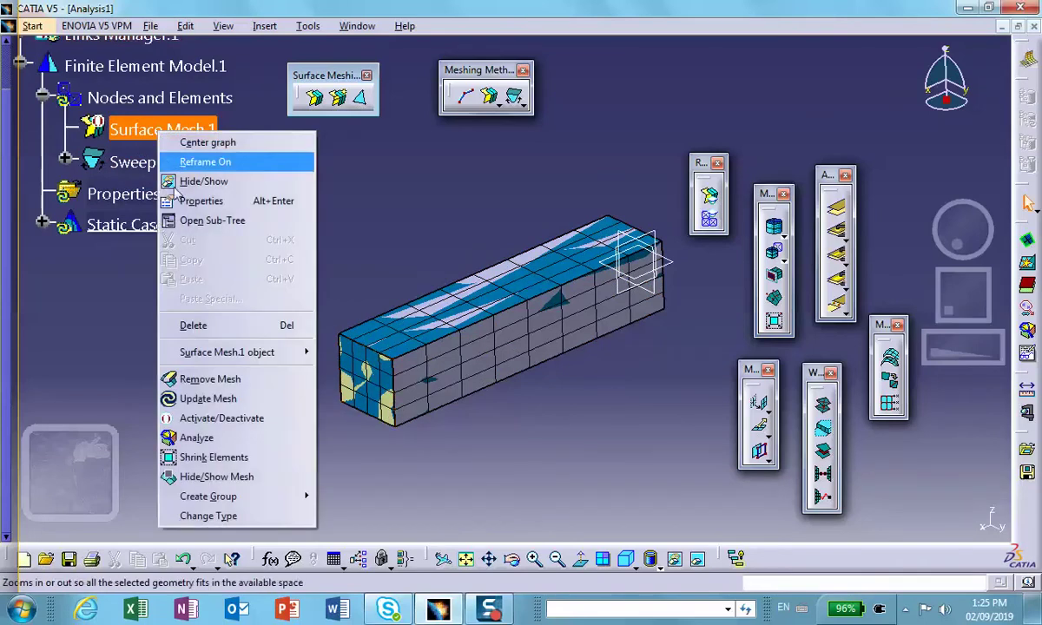
{"action": "left_click", "coordinate": [198, 420]}
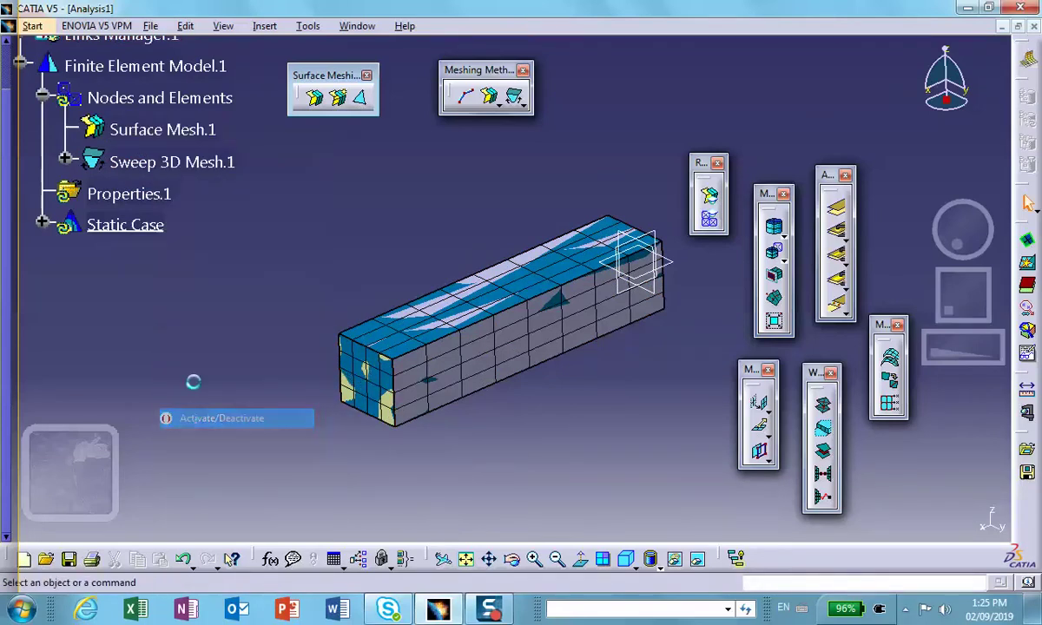
{"action": "right_click", "coordinate": [174, 128]}
{"action": "left_click", "coordinate": [228, 406]}
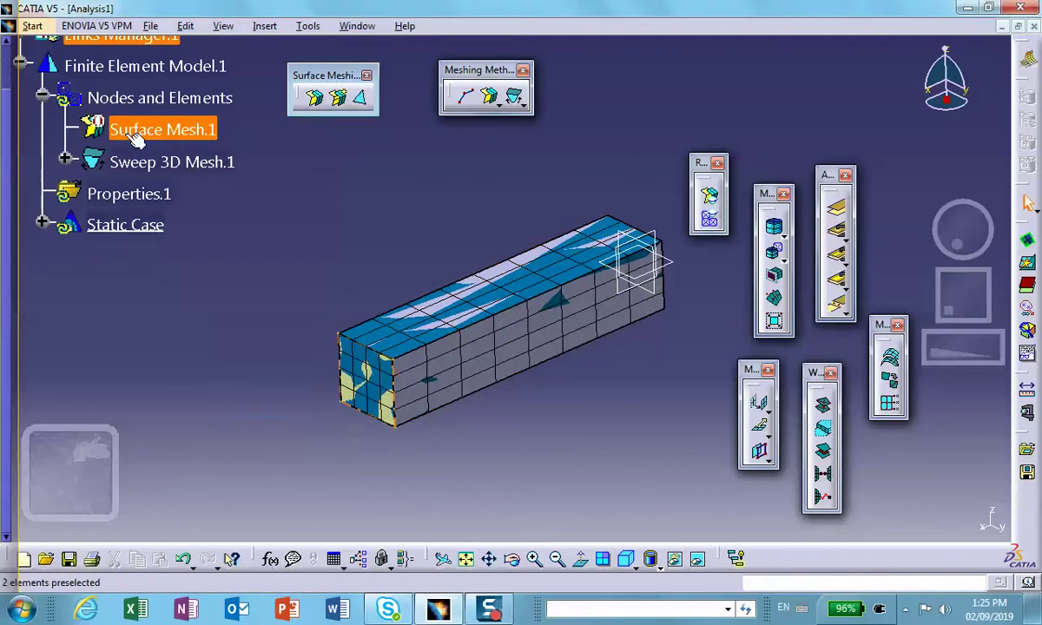
{"action": "right_click", "coordinate": [128, 132]}
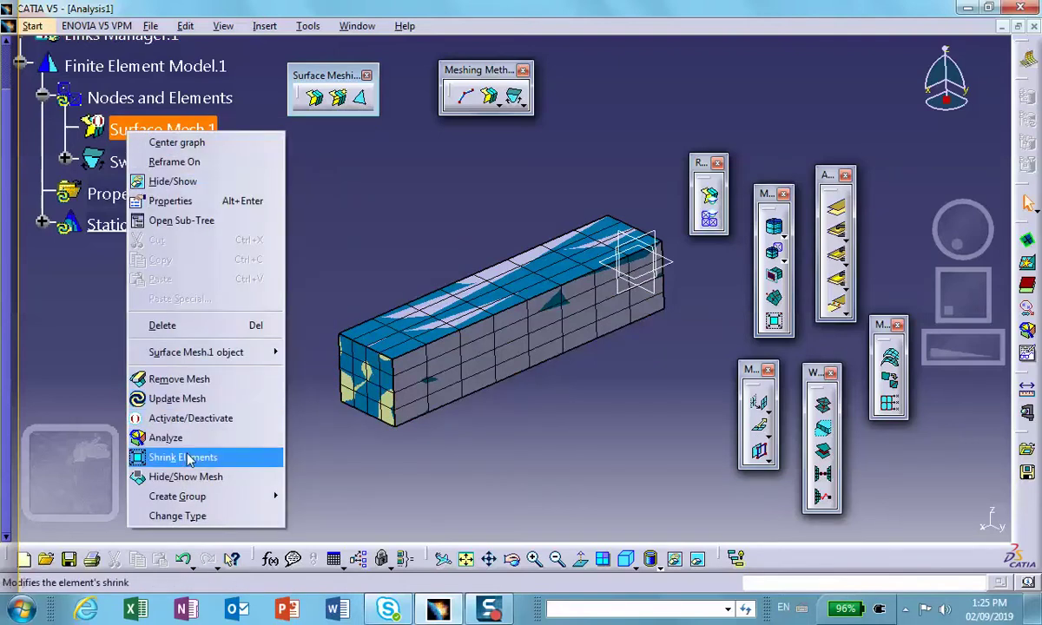
{"action": "left_click", "coordinate": [182, 181]}
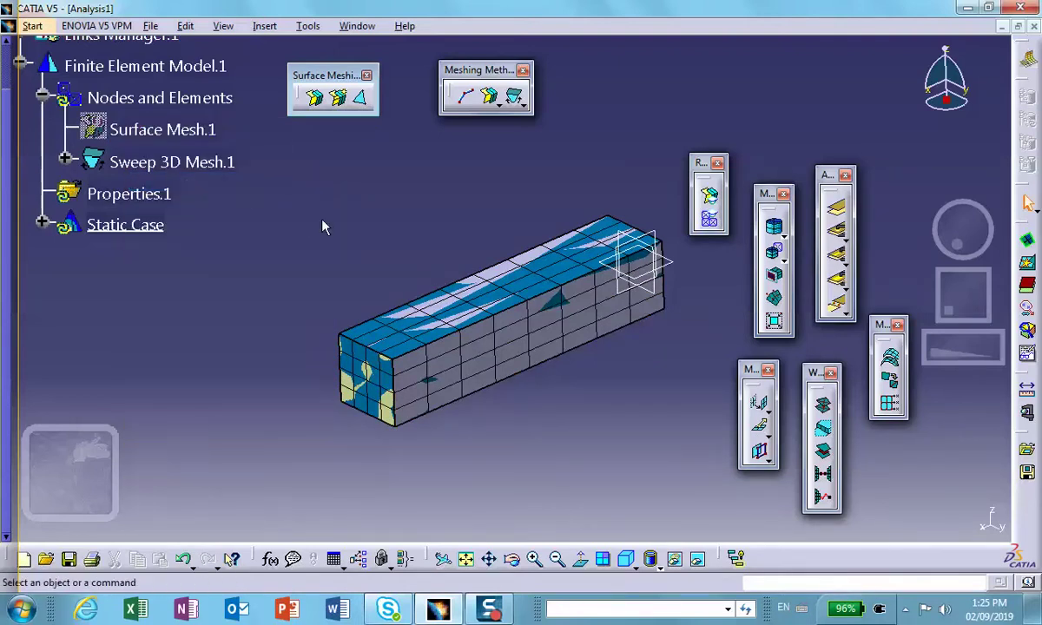
Hide the beam's solid geometry (Pad.1) and the extracted end face (Extract.1), leaving only the swept mesh in view.
{"action": "middle_click_drag", "start_coordinate": [305, 253], "coordinate": [306, 235]}
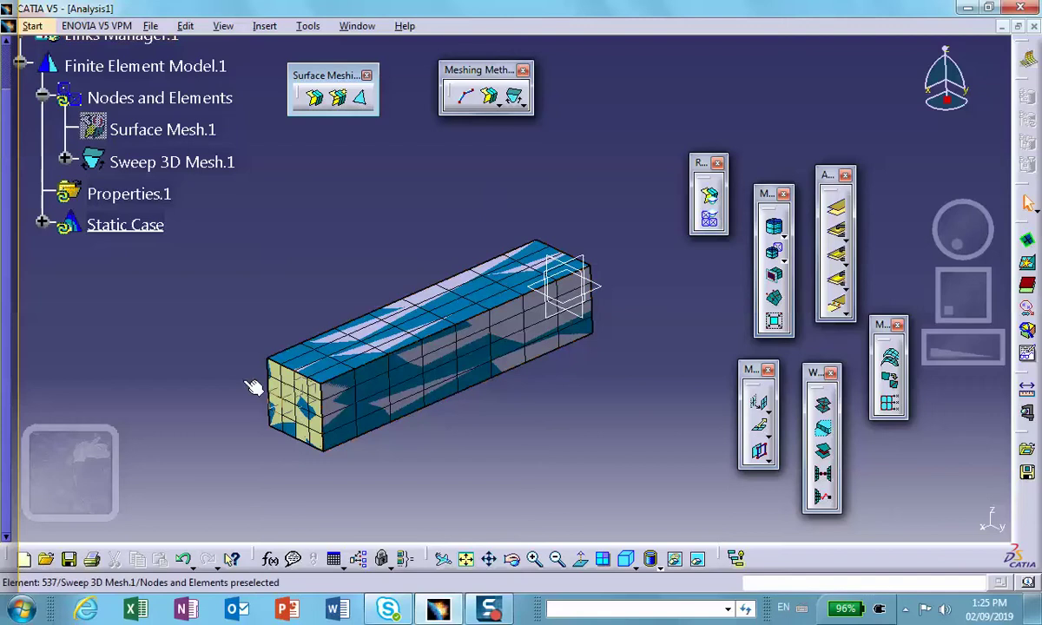
{"action": "middle_click_drag", "start_coordinate": [276, 405], "coordinate": [412, 353]}
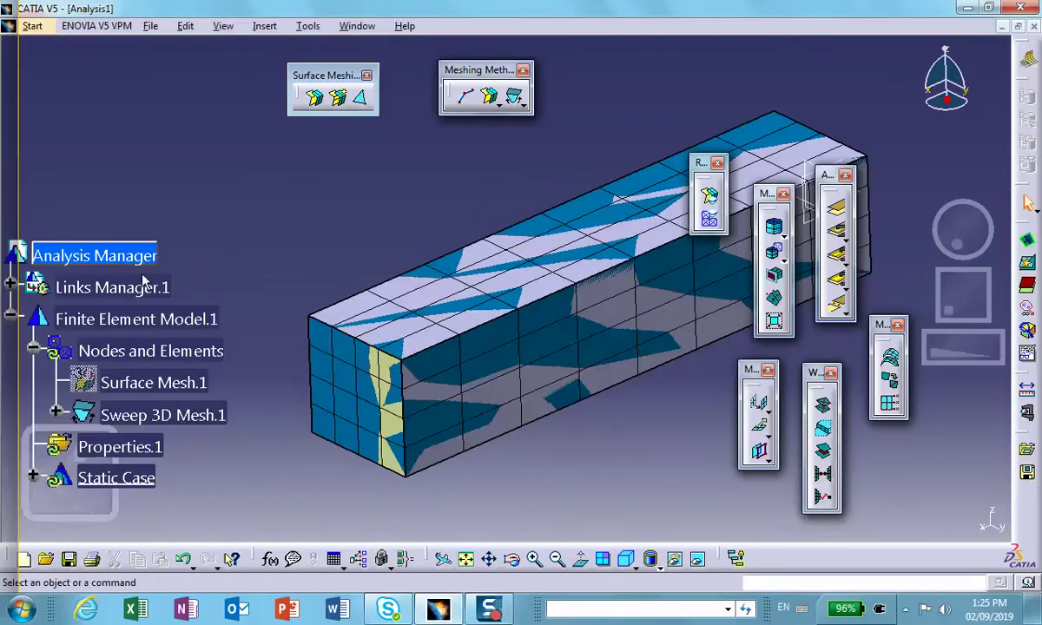
{"action": "right_click", "coordinate": [380, 364]}
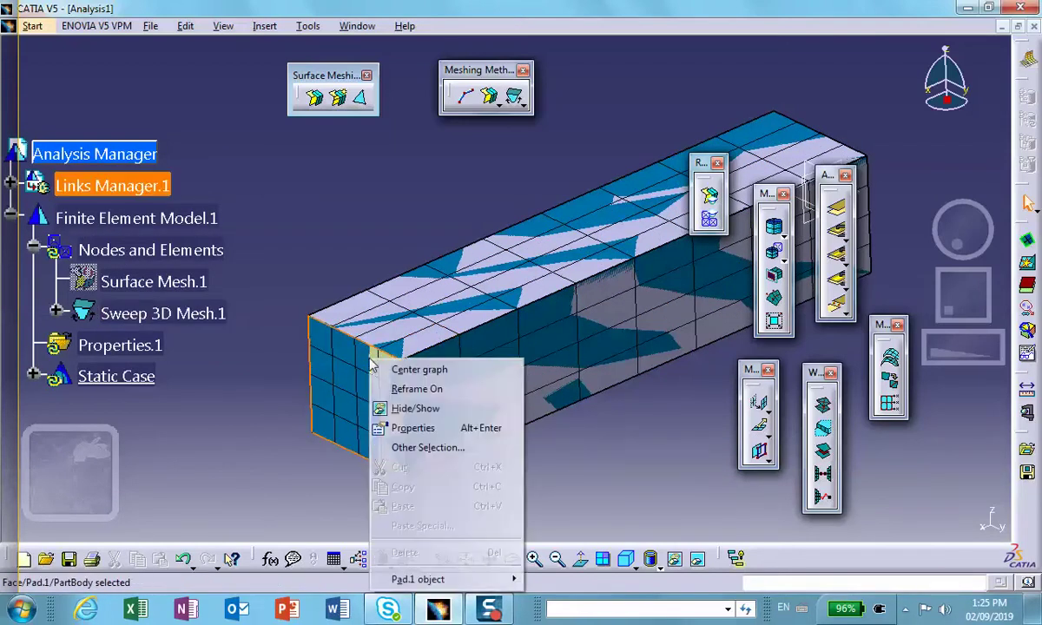
{"action": "left_click", "coordinate": [387, 409]}
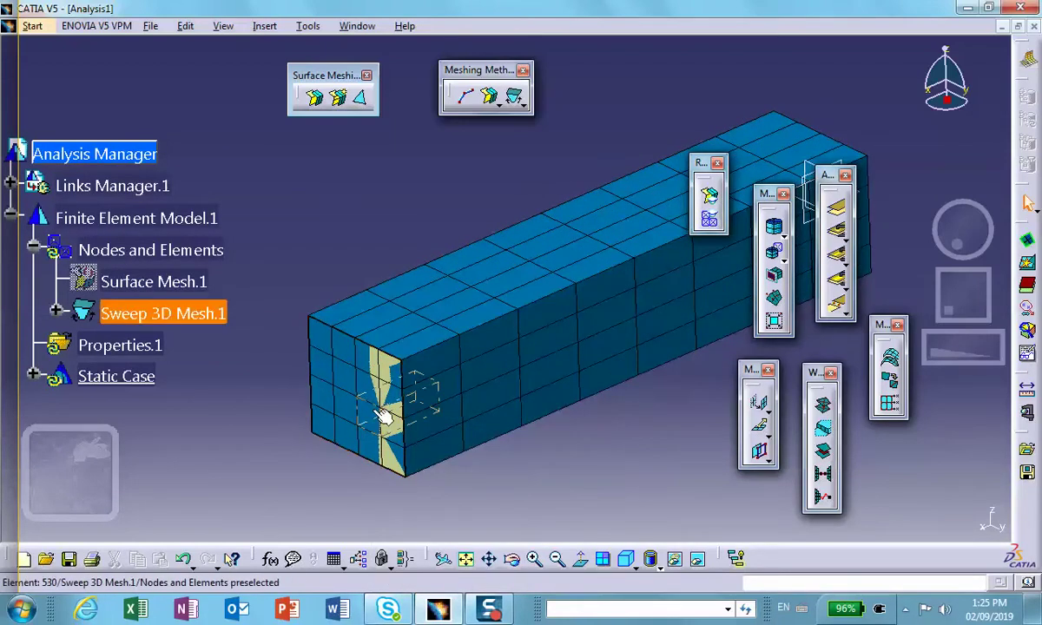
{"action": "right_click", "coordinate": [395, 368]}
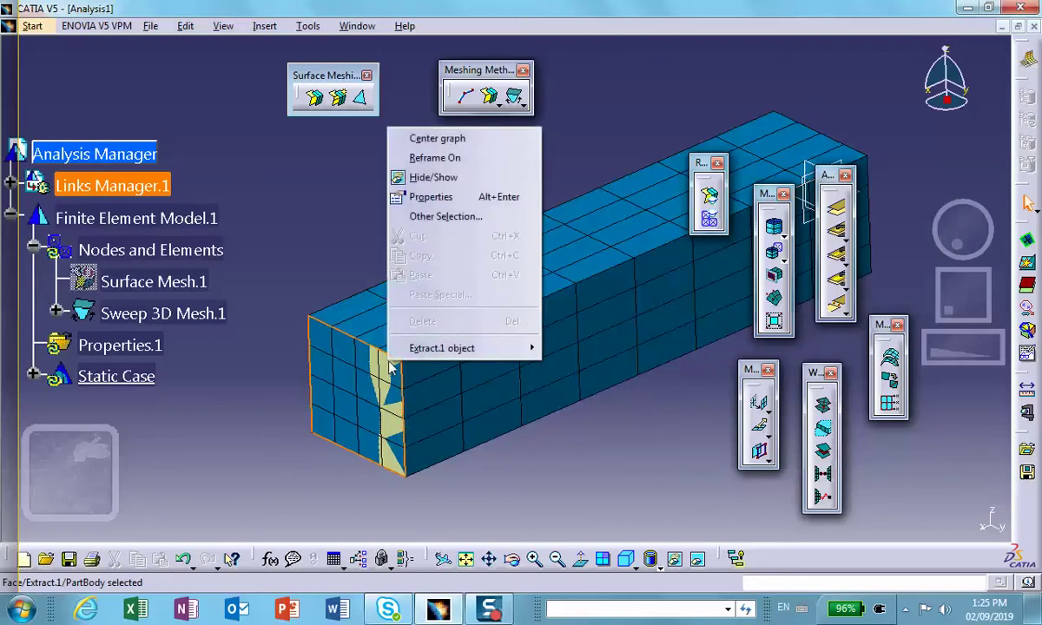
{"action": "left_click", "coordinate": [452, 178]}
{"action": "middle_click_drag", "start_coordinate": [465, 379], "coordinate": [326, 423]}
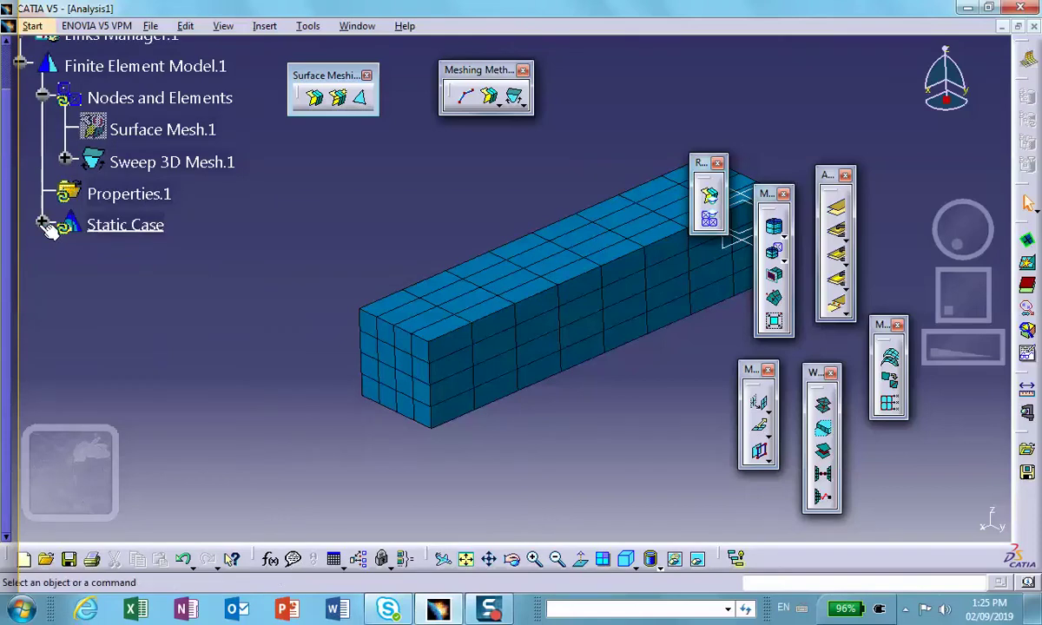
Expand the Static Case in the tree and switch to the Generative Structural Analysis workbench.
{"action": "left_click", "coordinate": [41, 224]}
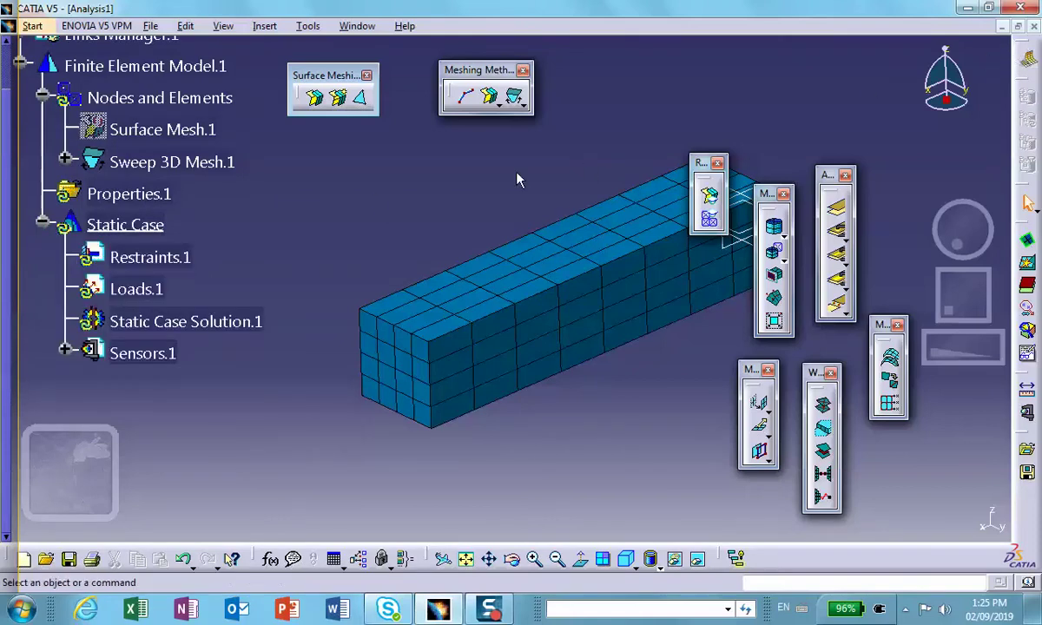
{"action": "mouse_move", "coordinate": [516, 180]}
{"action": "middle_mouse_down"}
{"action": "mouse_move", "coordinate": [421, 196]}
{"action": "mouse_move", "coordinate": [413, 279]}
{"action": "middle_mouse_up"}
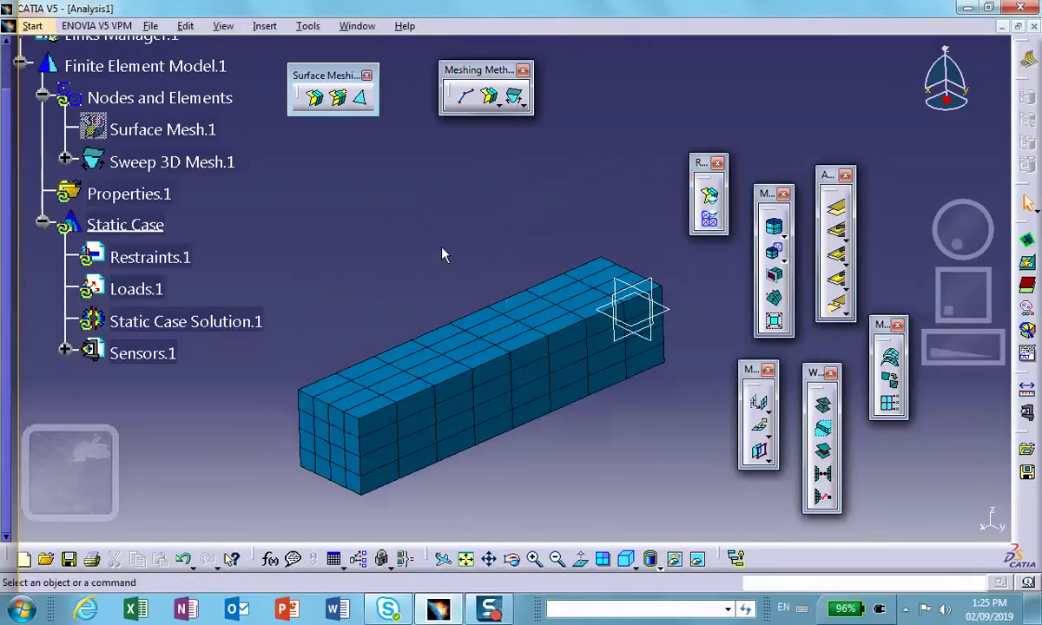
{"action": "left_click", "coordinate": [1027, 59]}
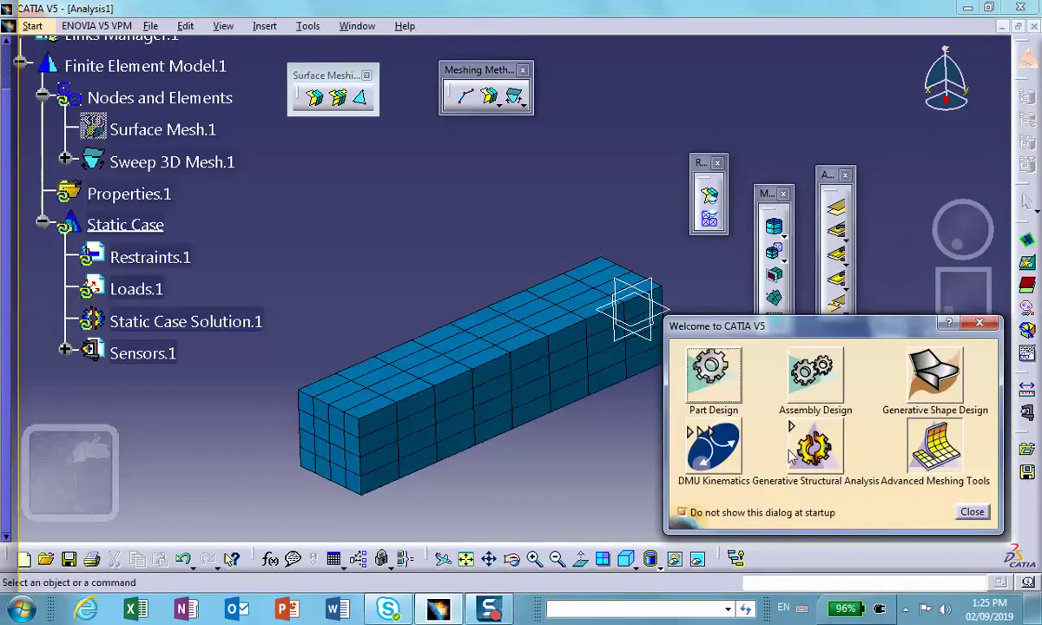
{"action": "left_click", "coordinate": [812, 441]}
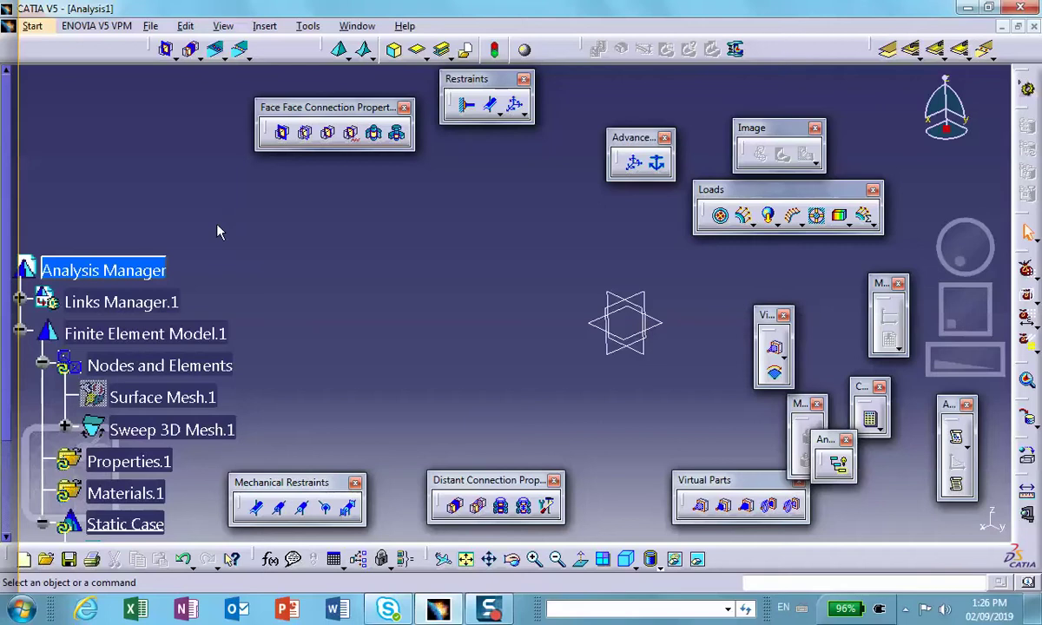
Expand the linked Part1 structure under Links Manager.1 and show Pad.1 again for applying restraints and loads.
{"action": "left_click", "coordinate": [11, 157]}
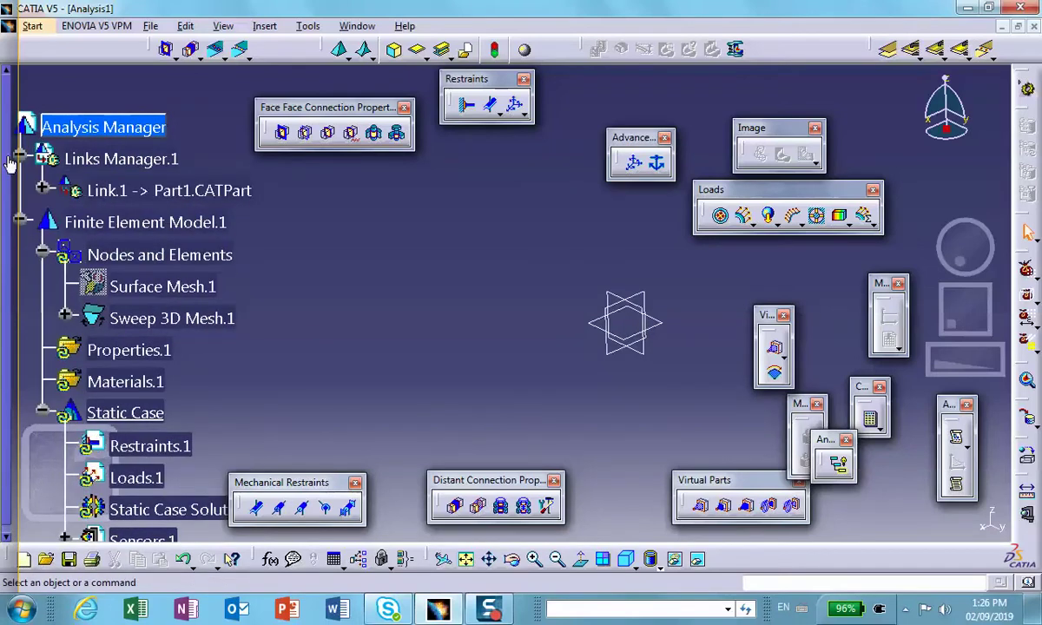
{"action": "left_click", "coordinate": [42, 190]}
{"action": "scroll", "coordinate": [148, 315], "scroll_direction": "down", "scroll_amount": 1}
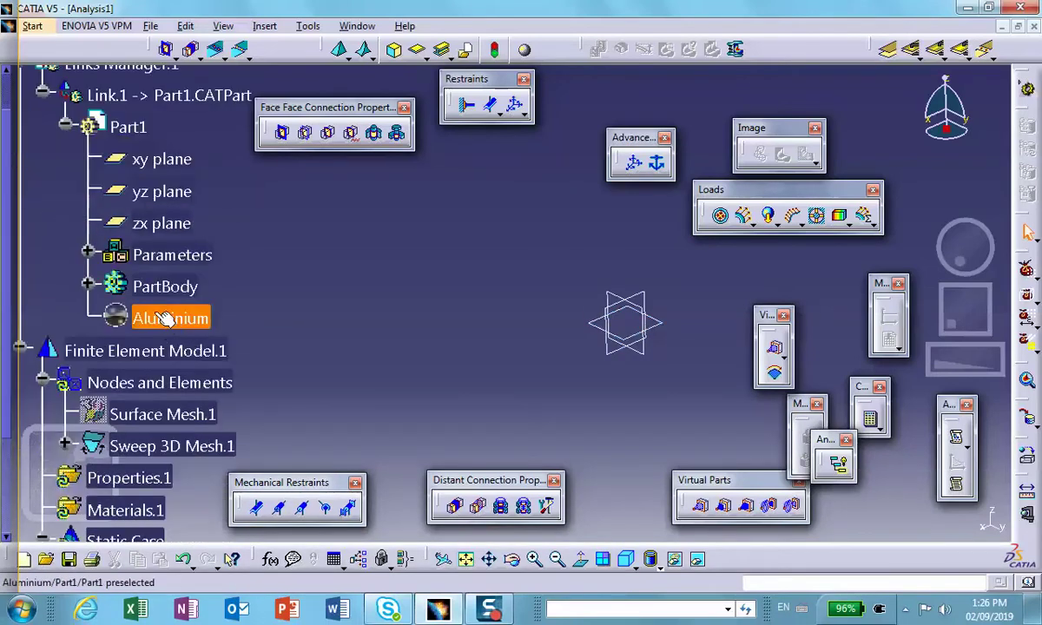
{"action": "left_click", "coordinate": [88, 253]}
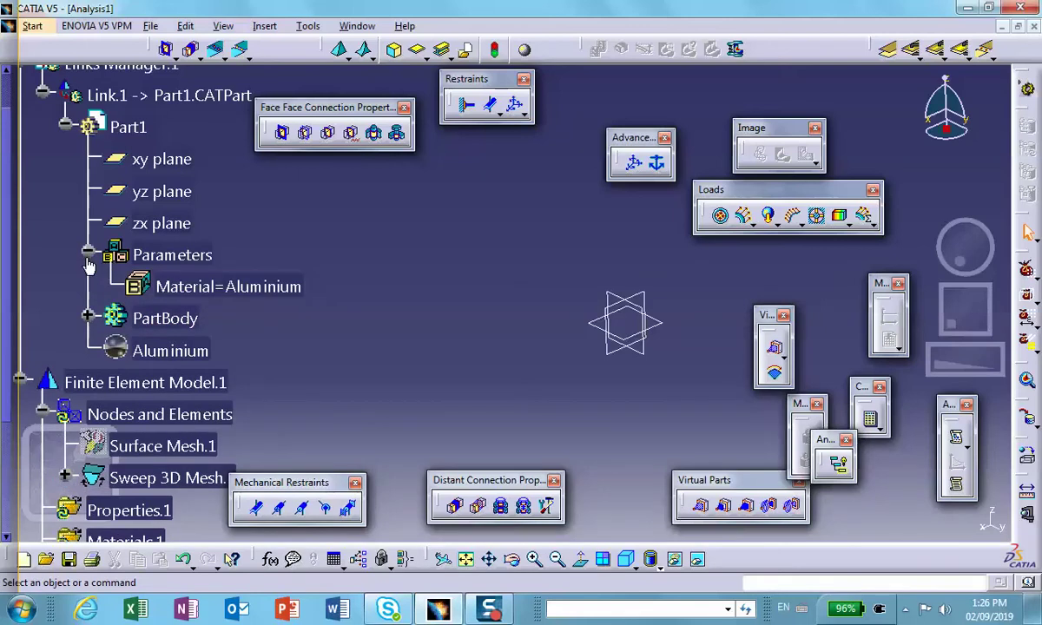
{"action": "left_click", "coordinate": [87, 253]}
{"action": "left_click", "coordinate": [88, 284]}
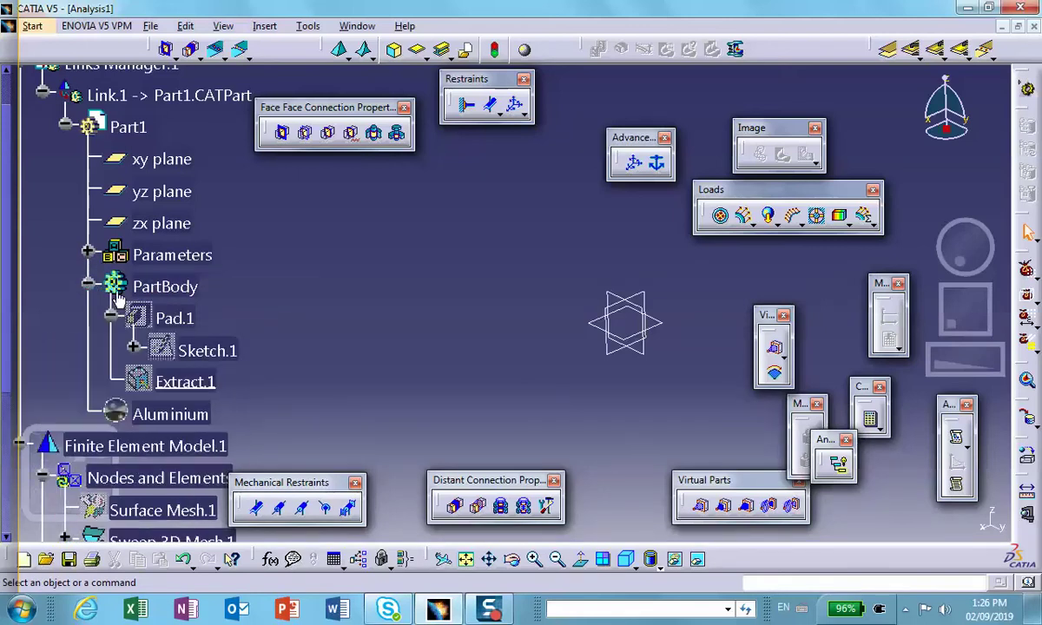
{"action": "right_click", "coordinate": [177, 319]}
{"action": "left_click", "coordinate": [227, 372]}
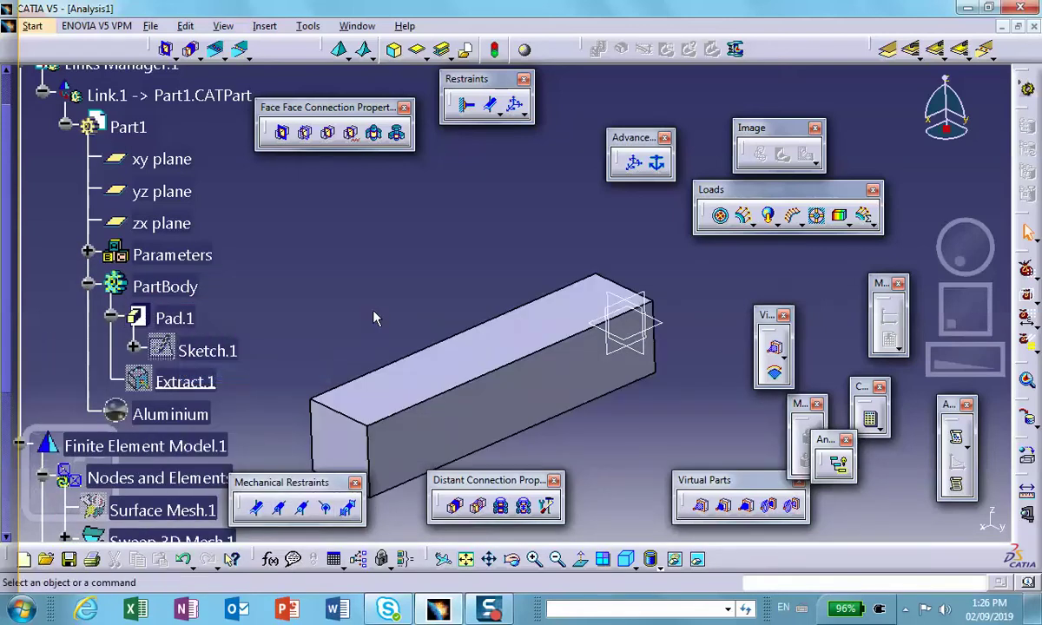
Apply a Clamp restraint to the beam's front end face, where the surface mesh was defined.
{"action": "middle_click_drag", "start_coordinate": [349, 291], "coordinate": [384, 302]}
{"action": "scroll", "coordinate": [391, 252], "scroll_direction": "down", "scroll_amount": 5}
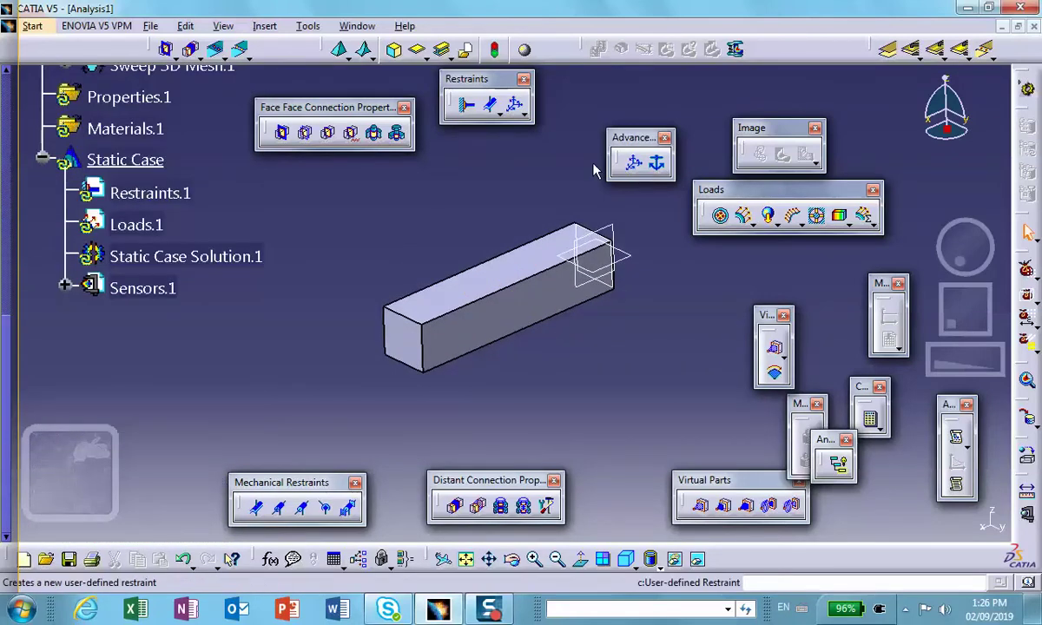
{"action": "left_click", "coordinate": [466, 104]}
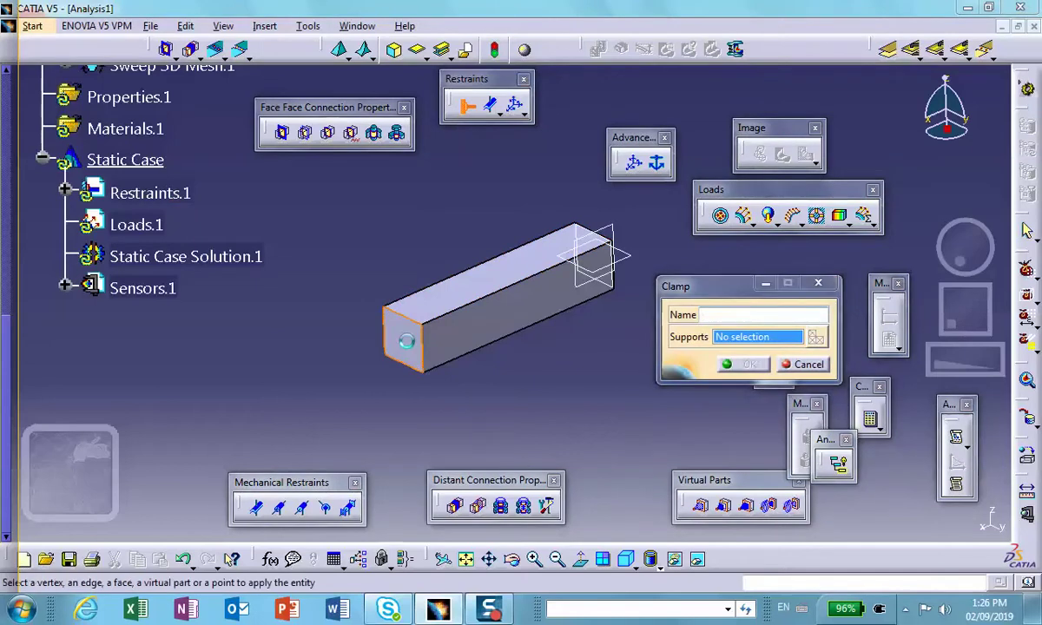
{"action": "left_click", "coordinate": [404, 340]}
{"action": "left_click", "coordinate": [746, 365]}
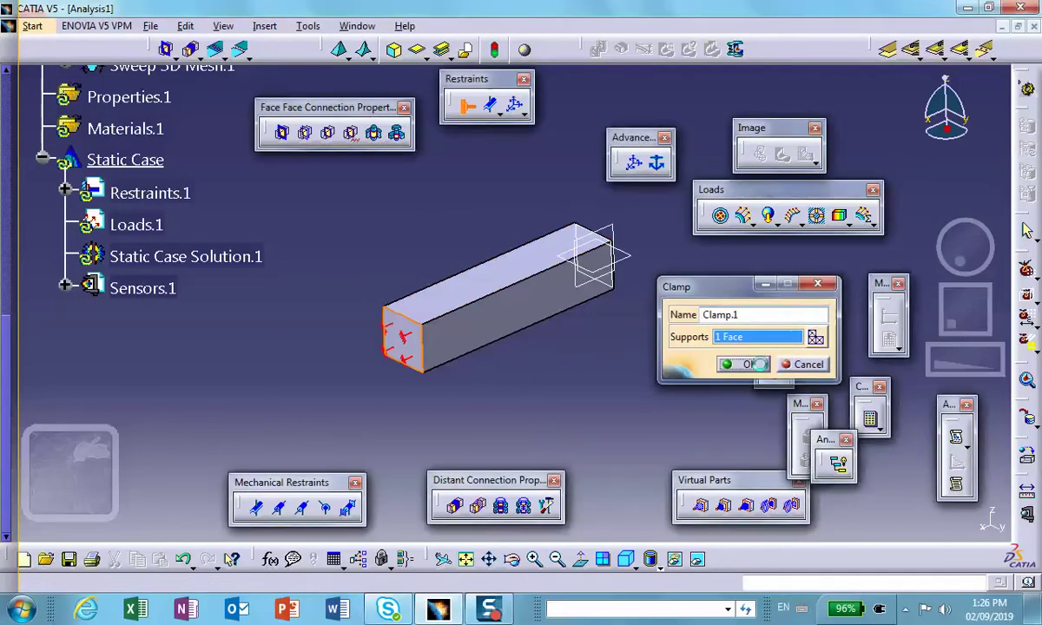
Apply a 100 psi Pressure load to the beam's top face.
{"action": "middle_click_drag", "start_coordinate": [565, 347], "coordinate": [521, 337]}
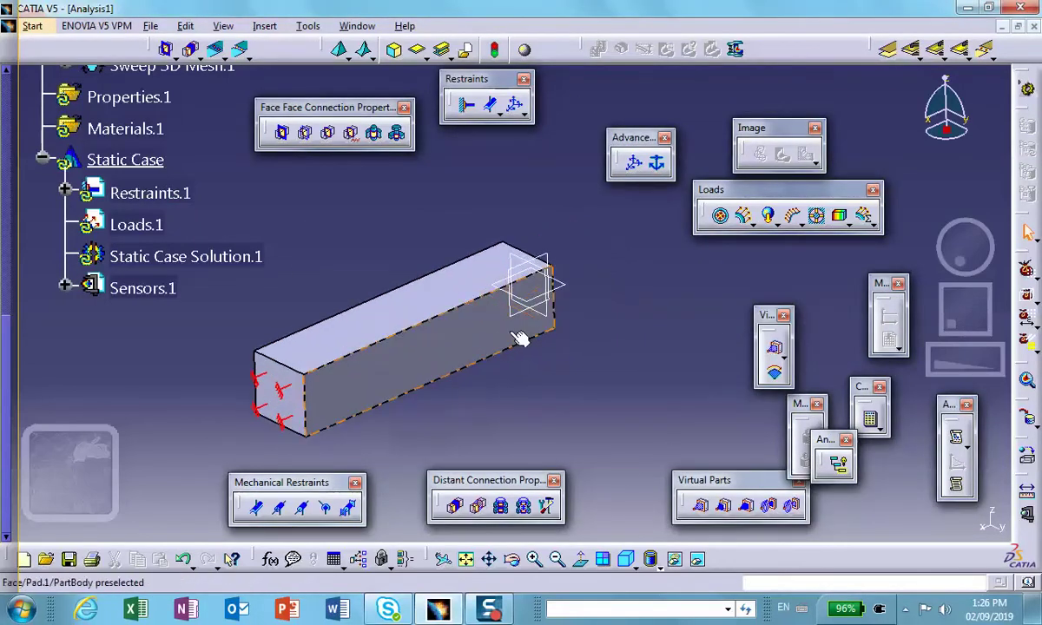
{"action": "left_click", "coordinate": [720, 217]}
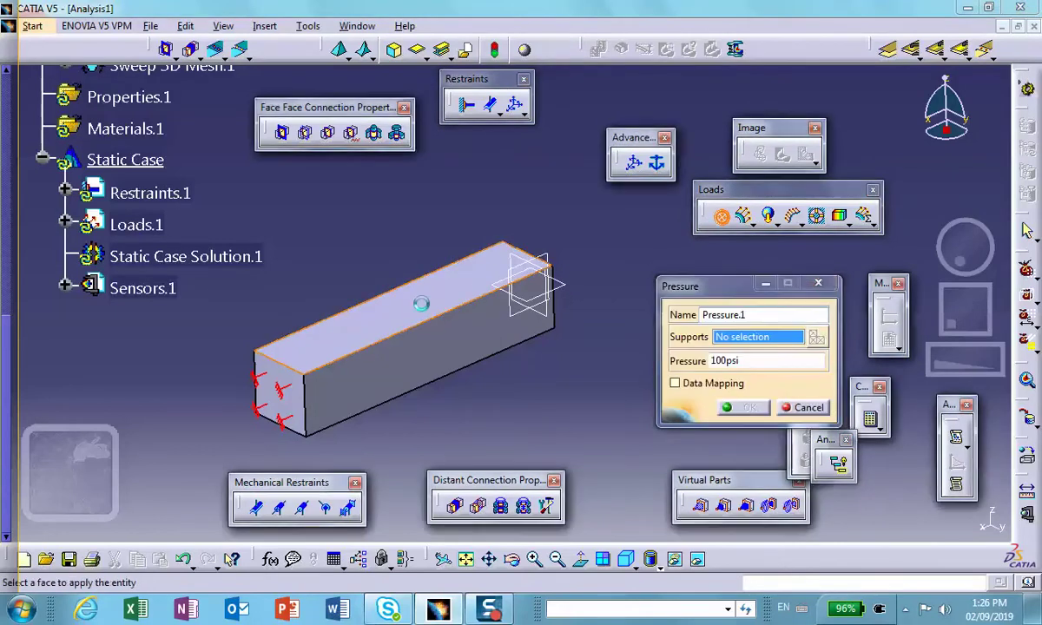
{"action": "left_click", "coordinate": [418, 304]}
{"action": "left_click", "coordinate": [744, 408]}
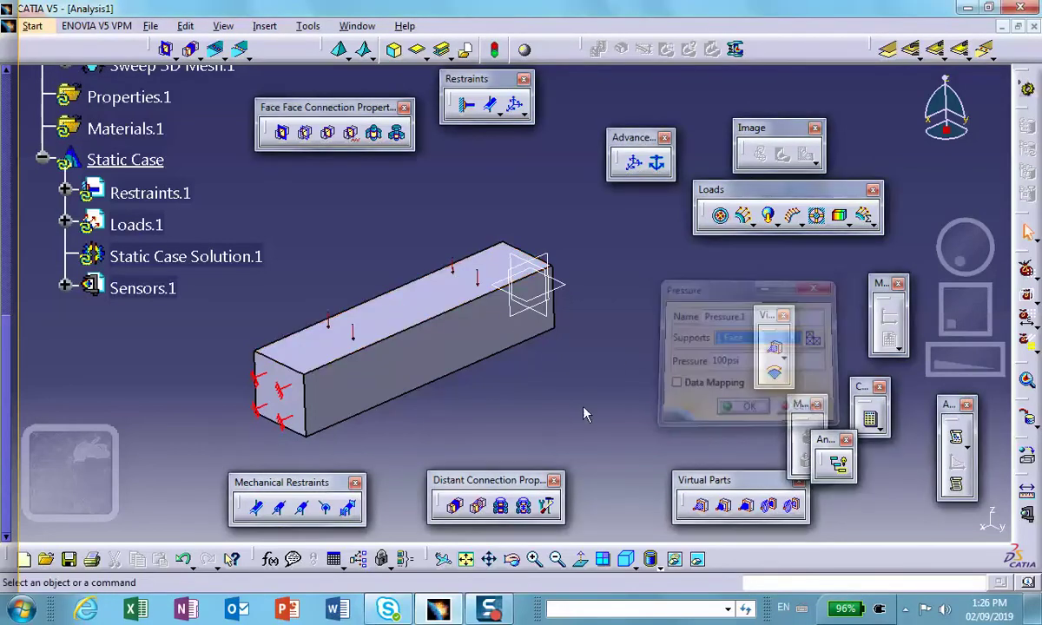
Try to compute the complete analysis with the All option and move the resulting message aside to read it.
{"action": "middle_click_drag", "start_coordinate": [483, 414], "coordinate": [460, 346]}
{"action": "left_click", "coordinate": [838, 465]}
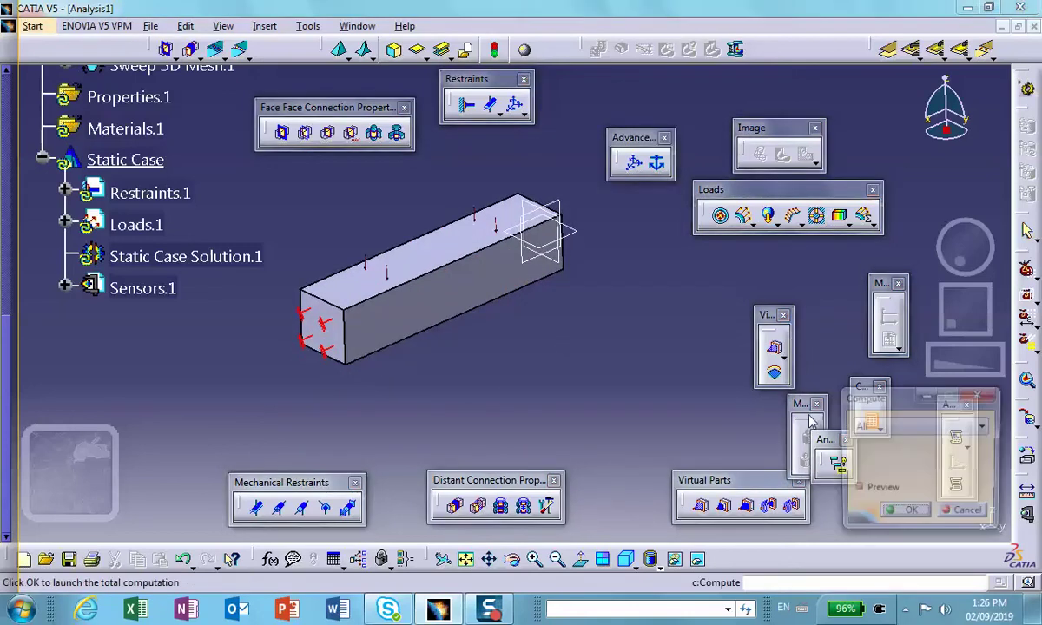
{"action": "left_click", "coordinate": [919, 513]}
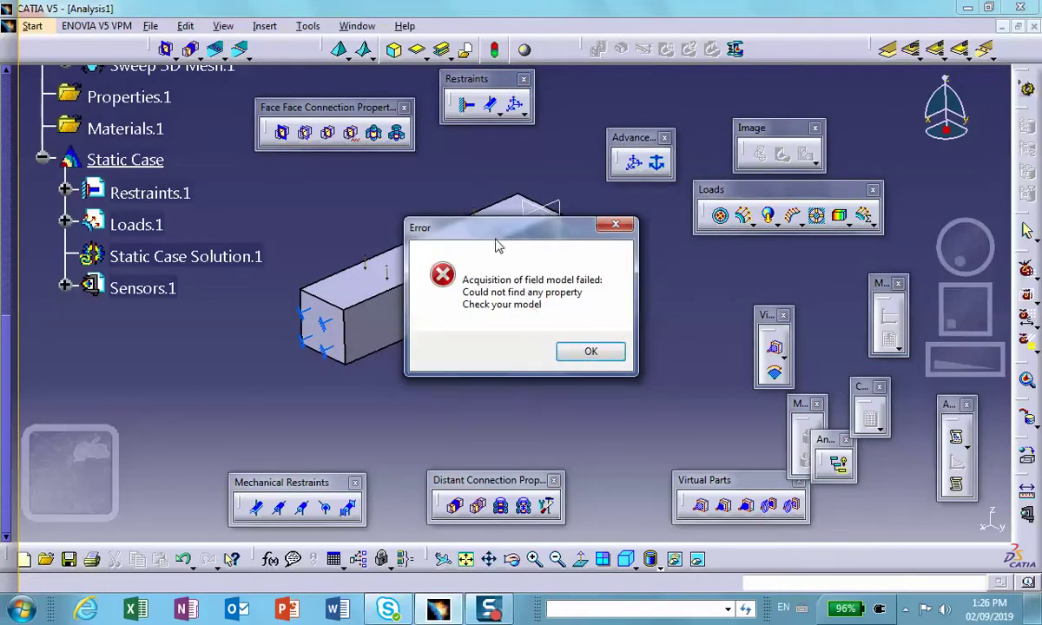
{"action": "left_click_drag", "start_coordinate": [495, 246], "coordinate": [510, 253]}
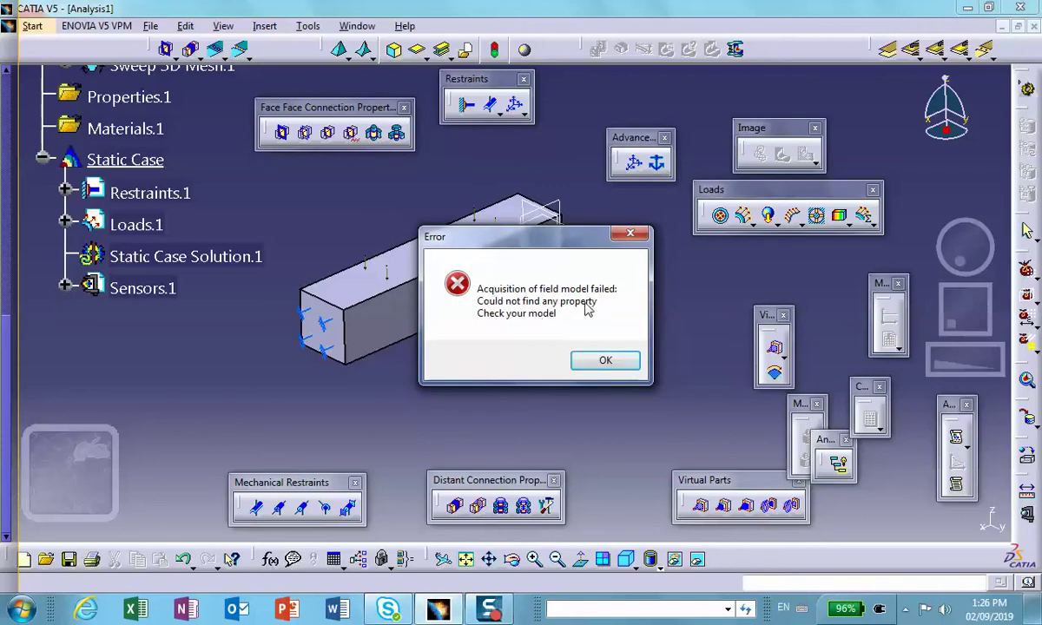
Dismiss the error, undock the Model Manager tools, and assign a 3D Property to Sweep 3D Mesh.1 using its Aluminium material.
{"action": "left_click", "coordinate": [597, 361]}
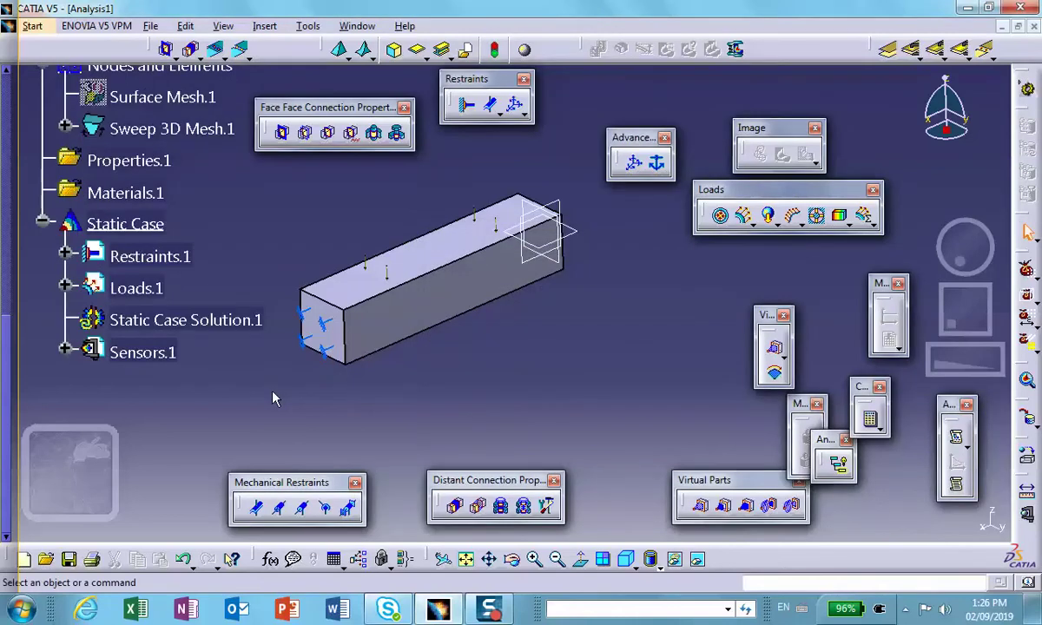
{"action": "middle_click_drag", "start_coordinate": [479, 391], "coordinate": [552, 398]}
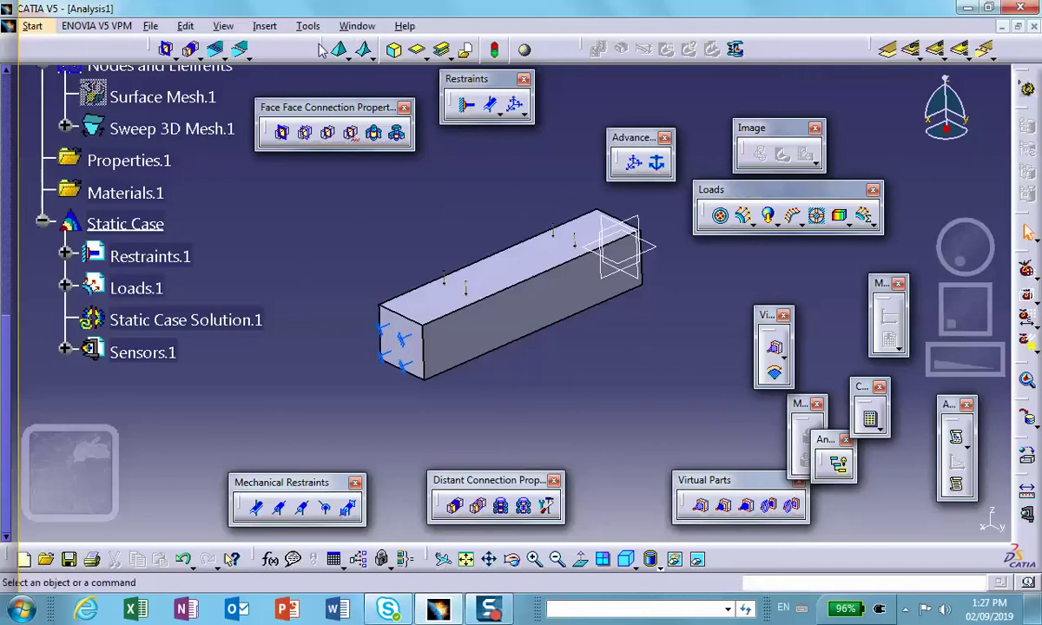
{"action": "left_click_drag", "start_coordinate": [326, 48], "coordinate": [334, 195]}
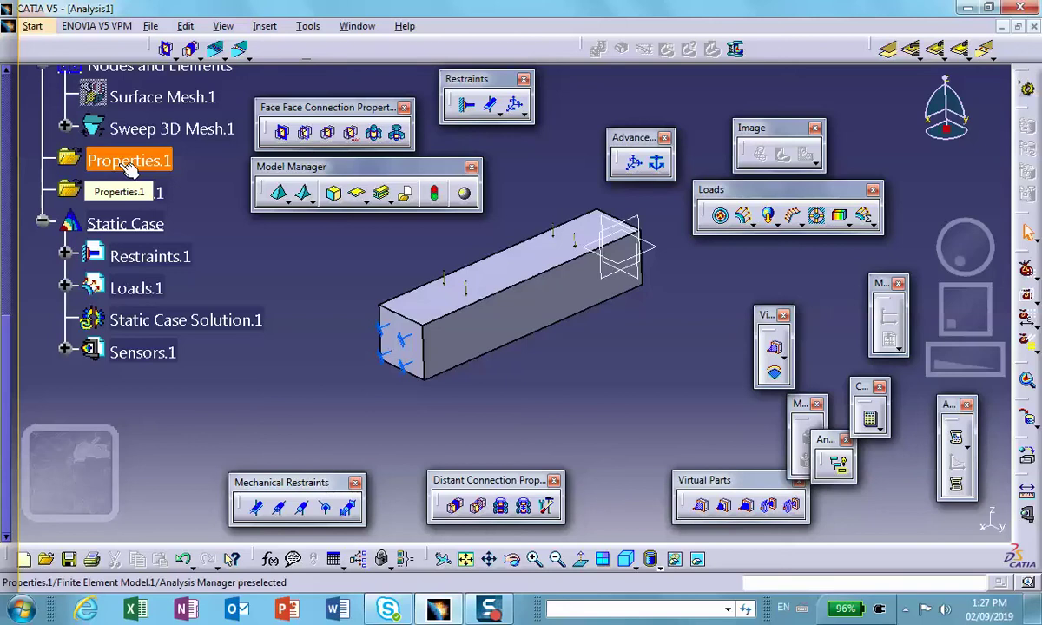
{"action": "left_click", "coordinate": [335, 195]}
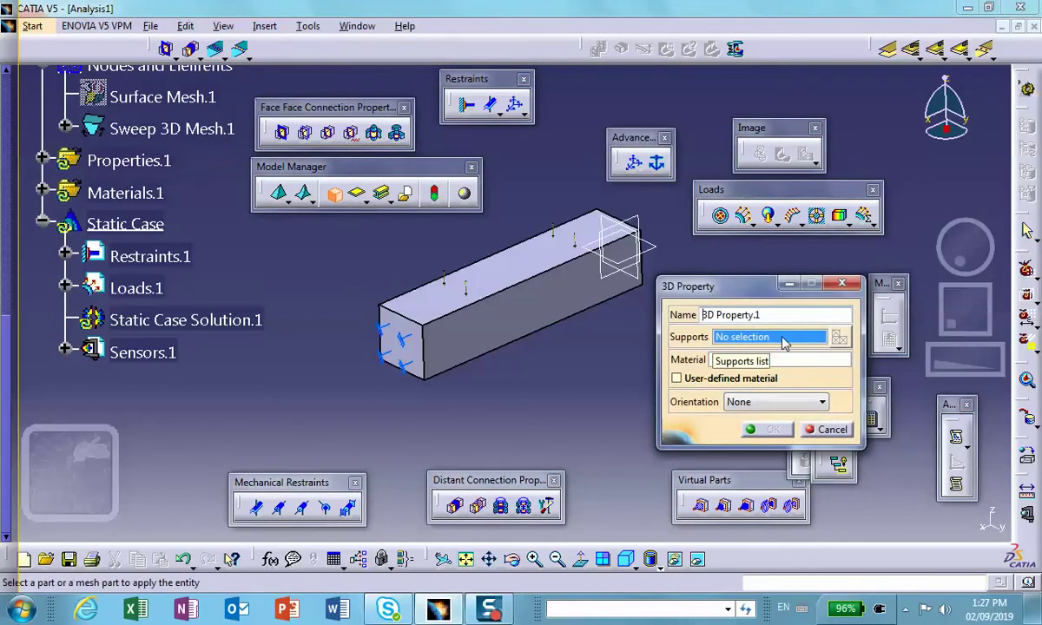
{"action": "left_click", "coordinate": [155, 130]}
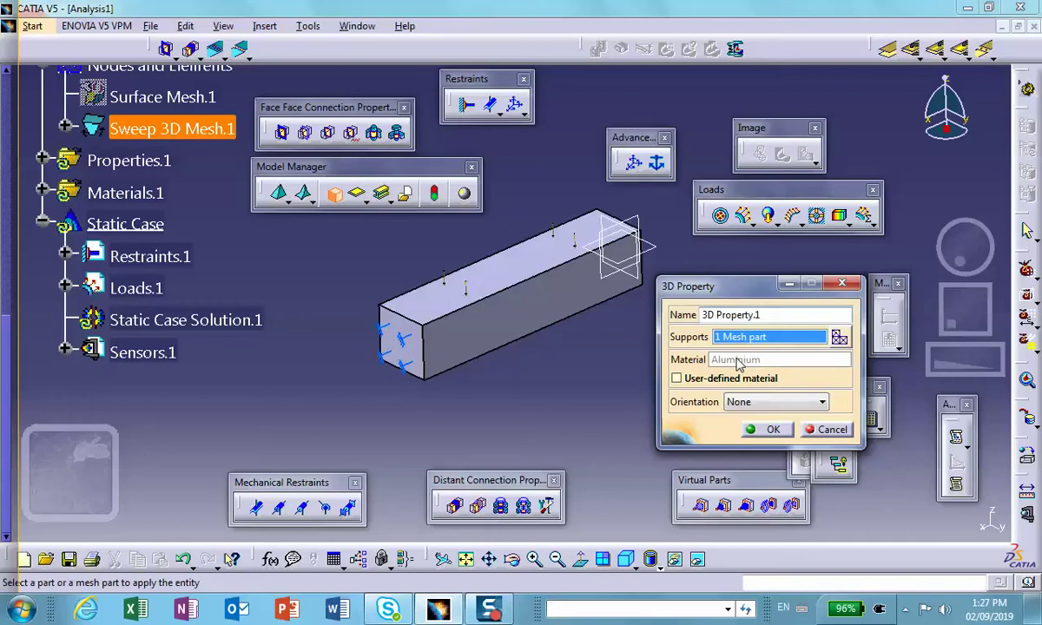
{"action": "left_click", "coordinate": [772, 430]}
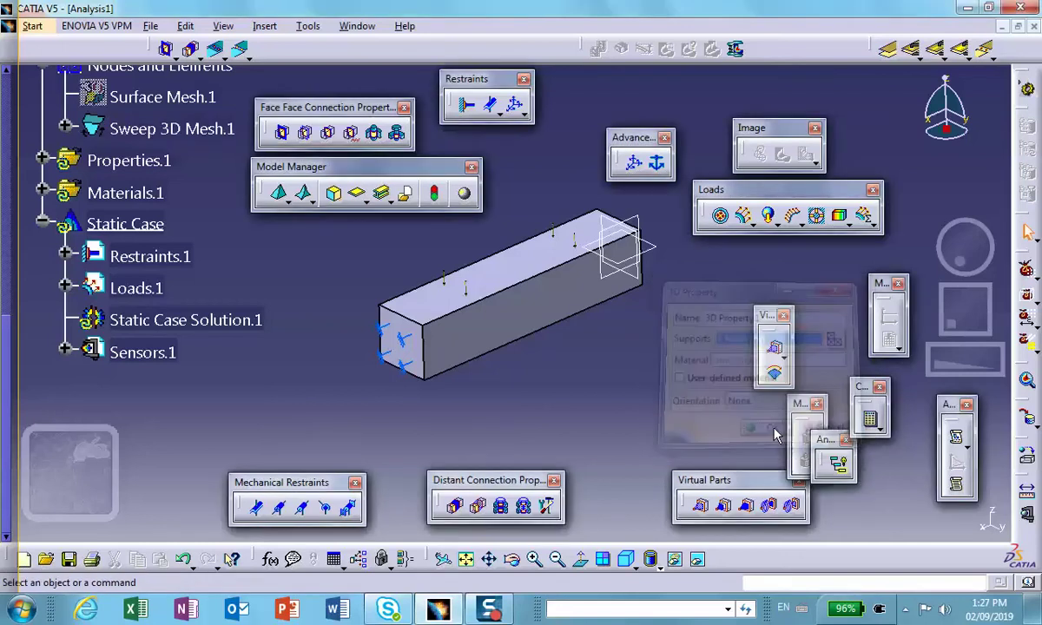
Compute the complete analysis with the All option and accept the computation resources estimate.
{"action": "left_click", "coordinate": [869, 420]}
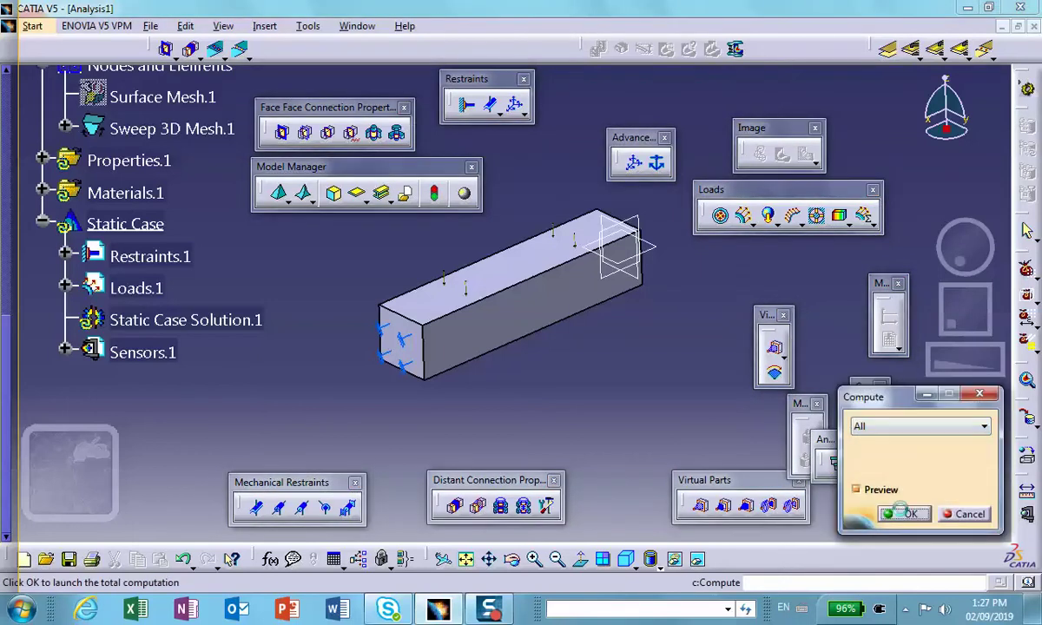
{"action": "left_click", "coordinate": [903, 513]}
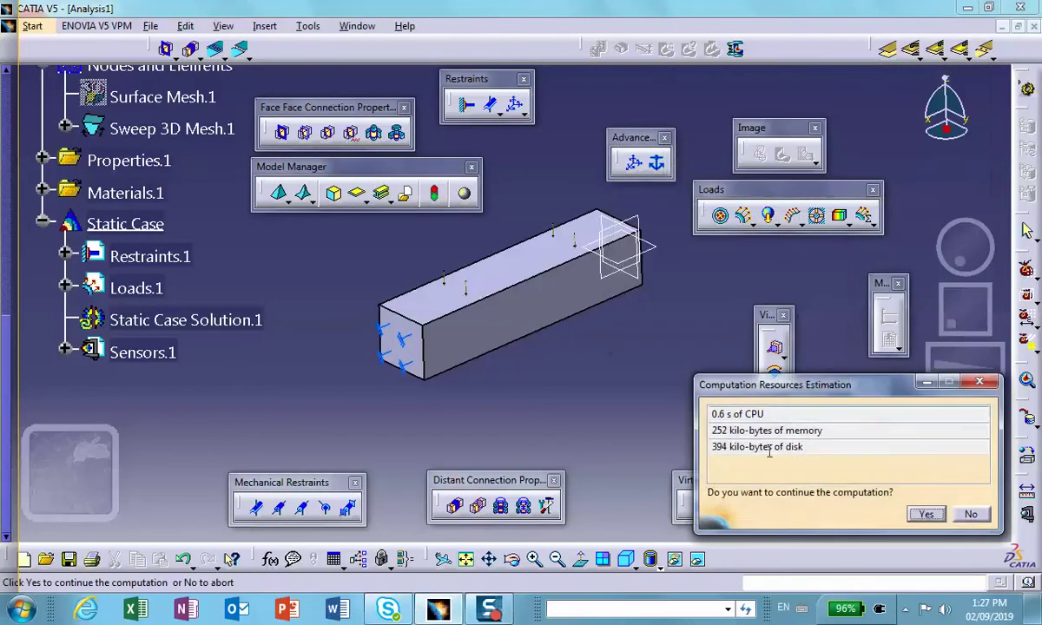
{"action": "key", "text": "Return"}
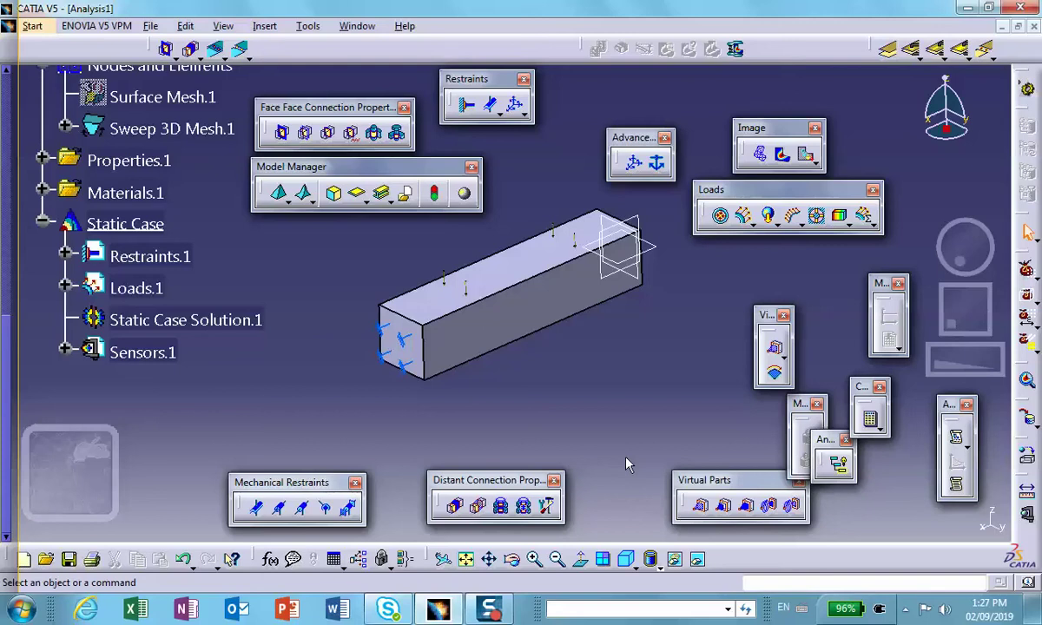
Generate the Von Mises stress image and switch the render style to show filled stress colours on the deformed beam.
{"action": "left_click", "coordinate": [782, 155]}
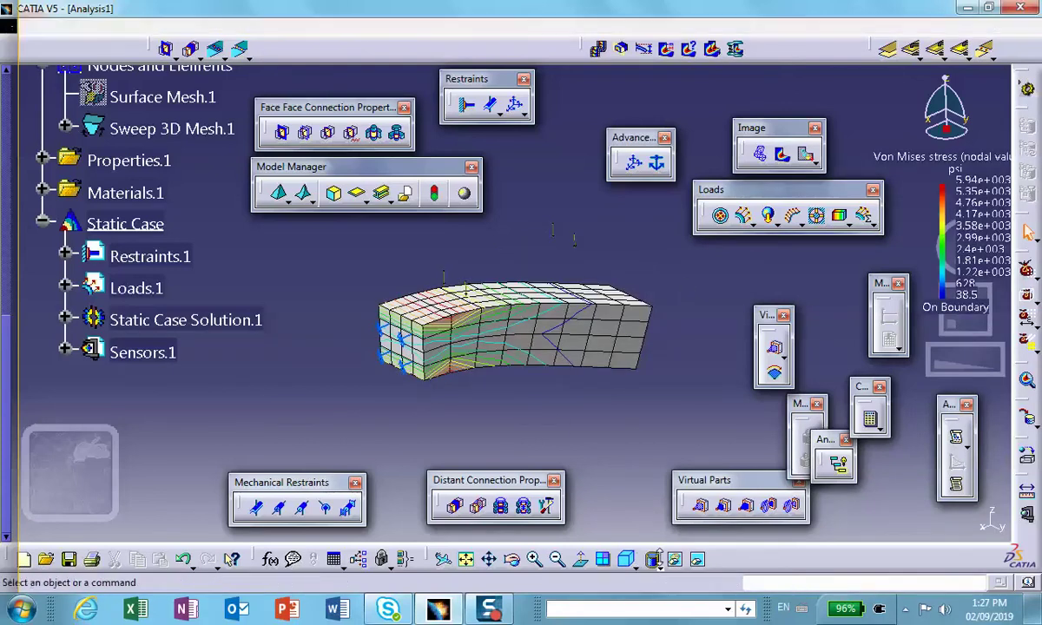
{"action": "left_click", "coordinate": [657, 562]}
{"action": "left_click", "coordinate": [674, 529]}
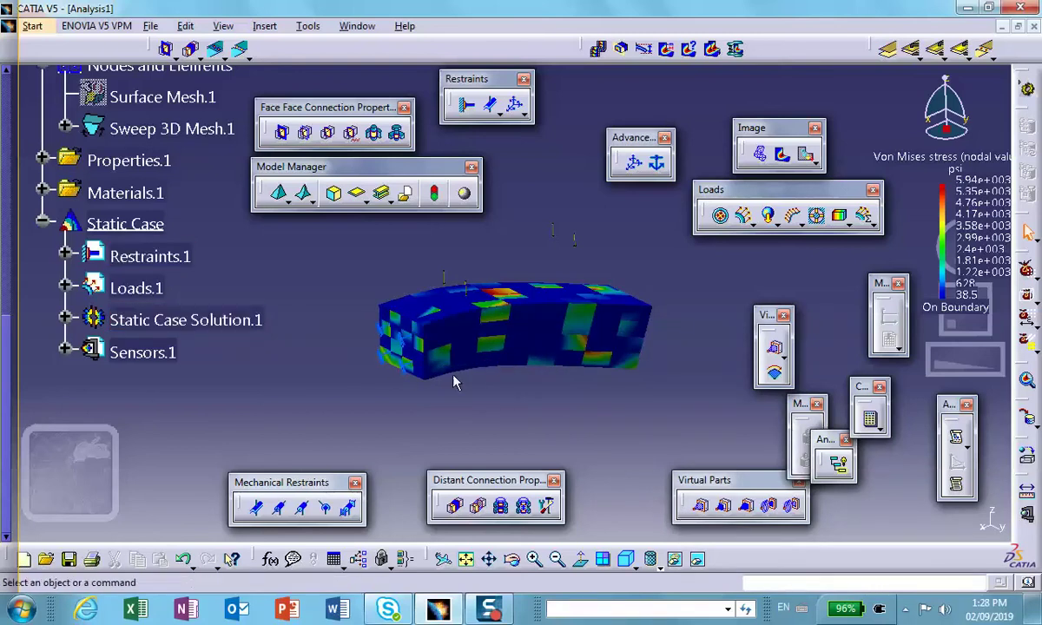
Deactivate the Von Mises stress image and create a displacement image of type Average iso.
{"action": "left_click", "coordinate": [759, 154]}
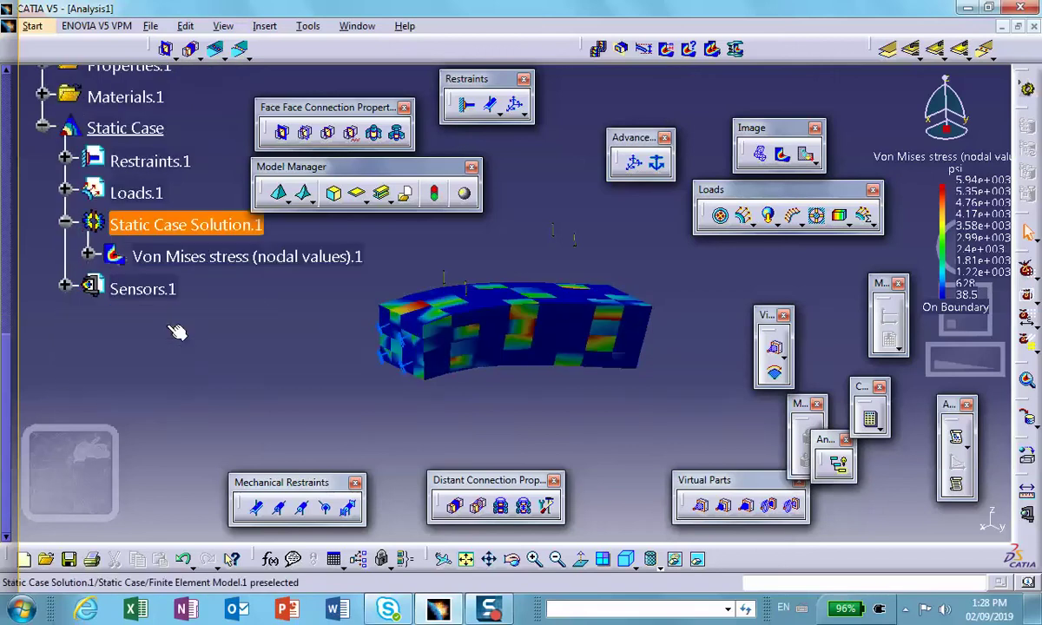
{"action": "right_click", "coordinate": [215, 252]}
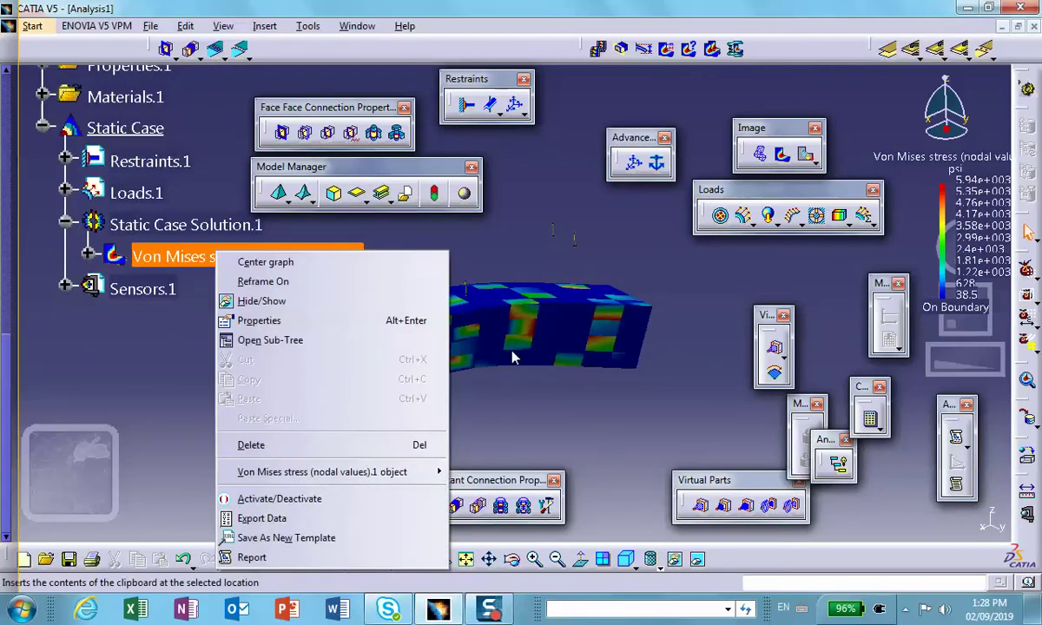
{"action": "left_click", "coordinate": [263, 501]}
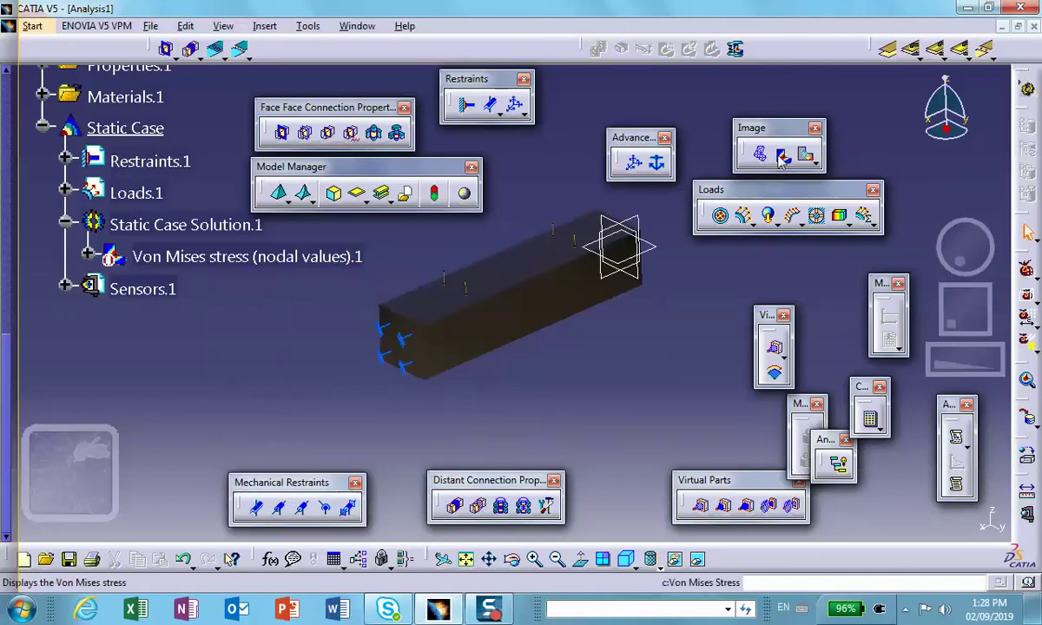
{"action": "left_click", "coordinate": [807, 156]}
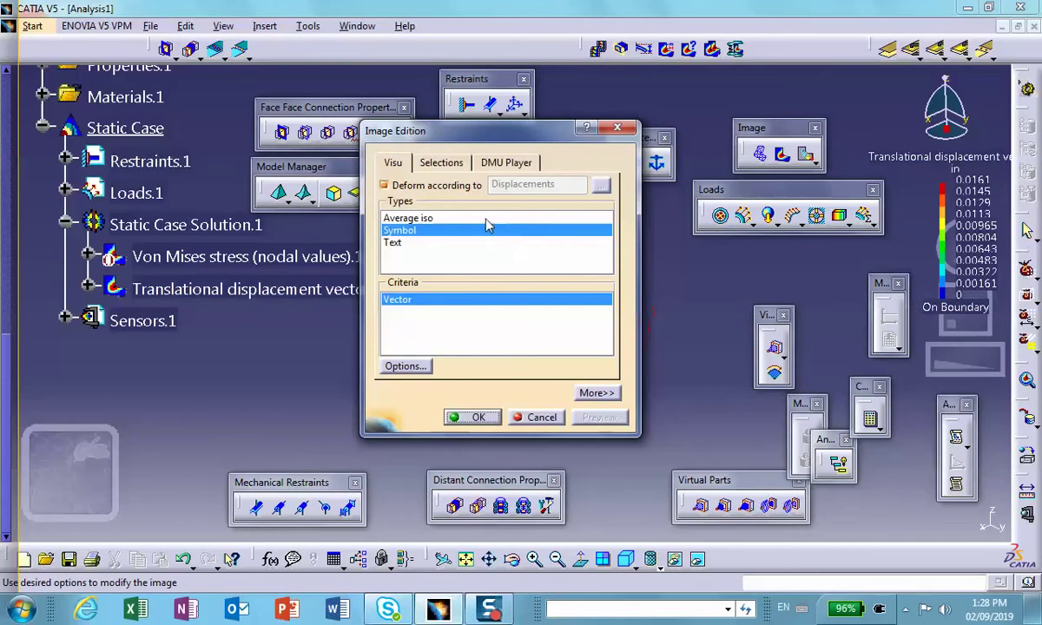
{"action": "left_click", "coordinate": [476, 417]}
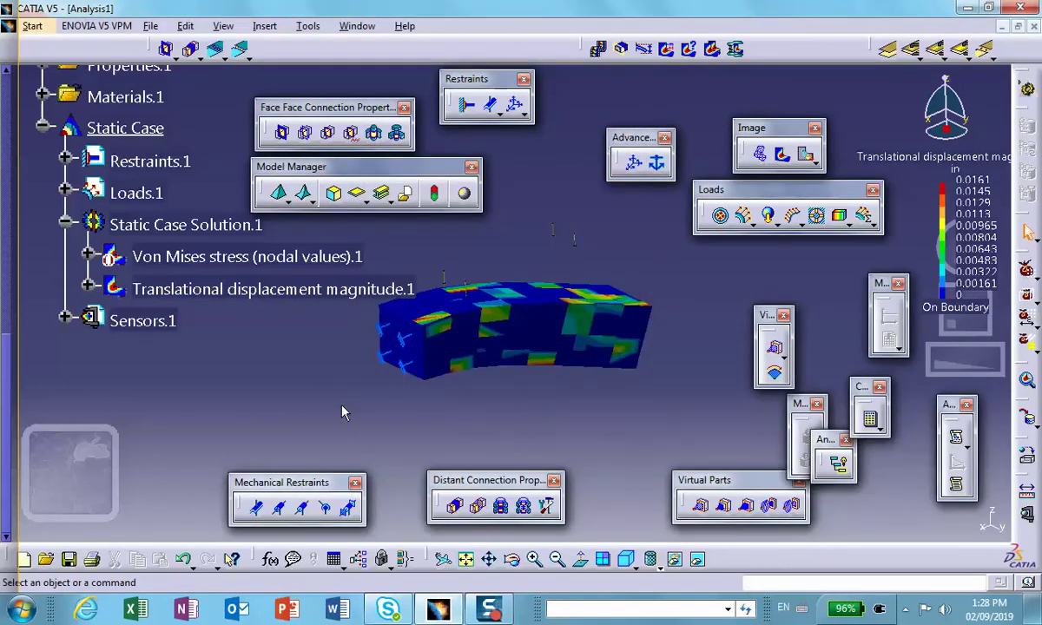
Change the translational displacement image to the Symbol type so it displays vectors.
{"action": "scroll", "coordinate": [144, 227], "scroll_direction": "up", "scroll_amount": 3}
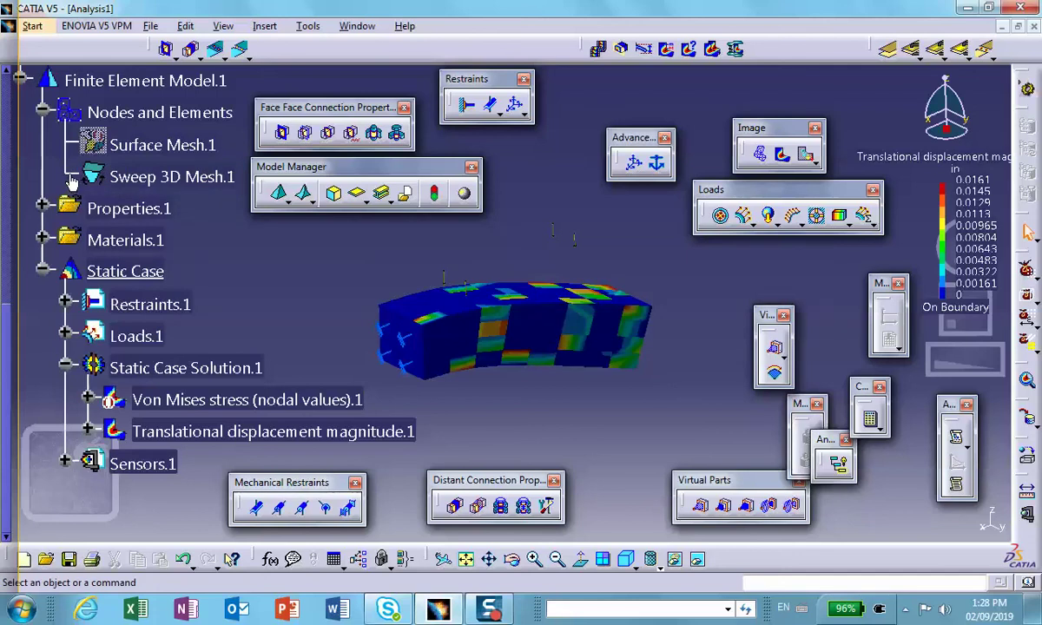
{"action": "scroll", "coordinate": [72, 180], "scroll_direction": "down", "scroll_amount": 5}
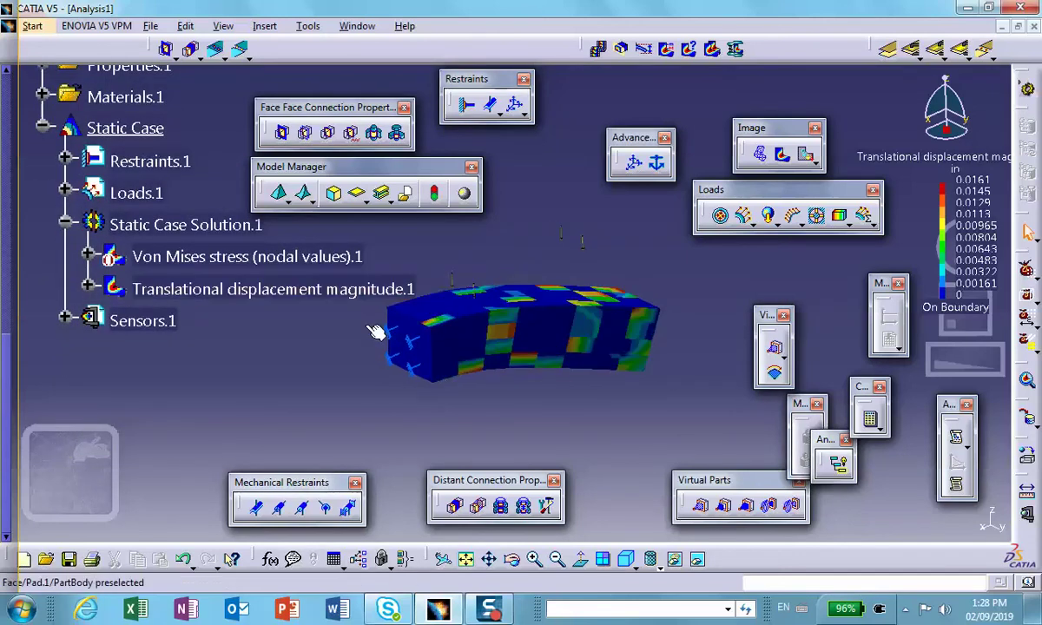
{"action": "double_click", "coordinate": [418, 289]}
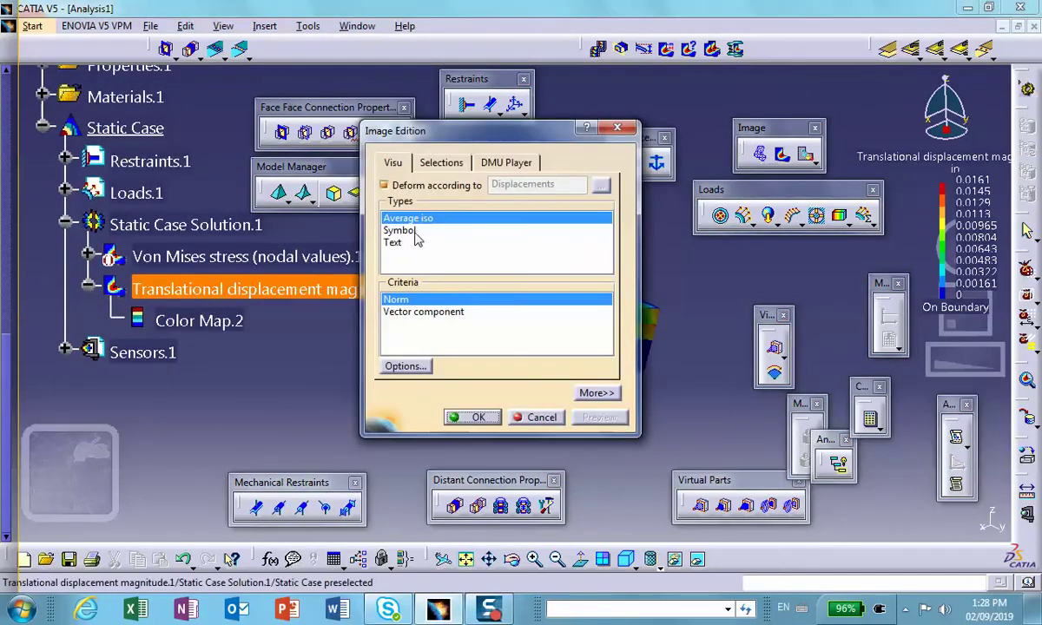
{"action": "left_click", "coordinate": [401, 230]}
{"action": "left_click", "coordinate": [471, 417]}
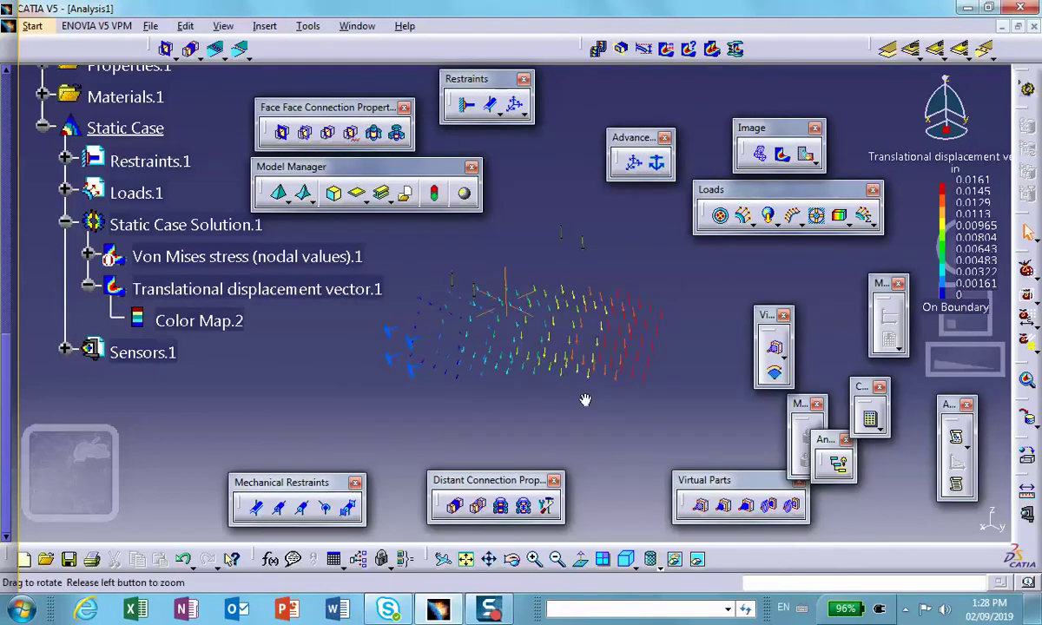
Examine the nodal displacement vectors at the beam's free end and near its clamped end.
{"action": "middle_click_drag", "start_coordinate": [585, 400], "coordinate": [495, 321]}
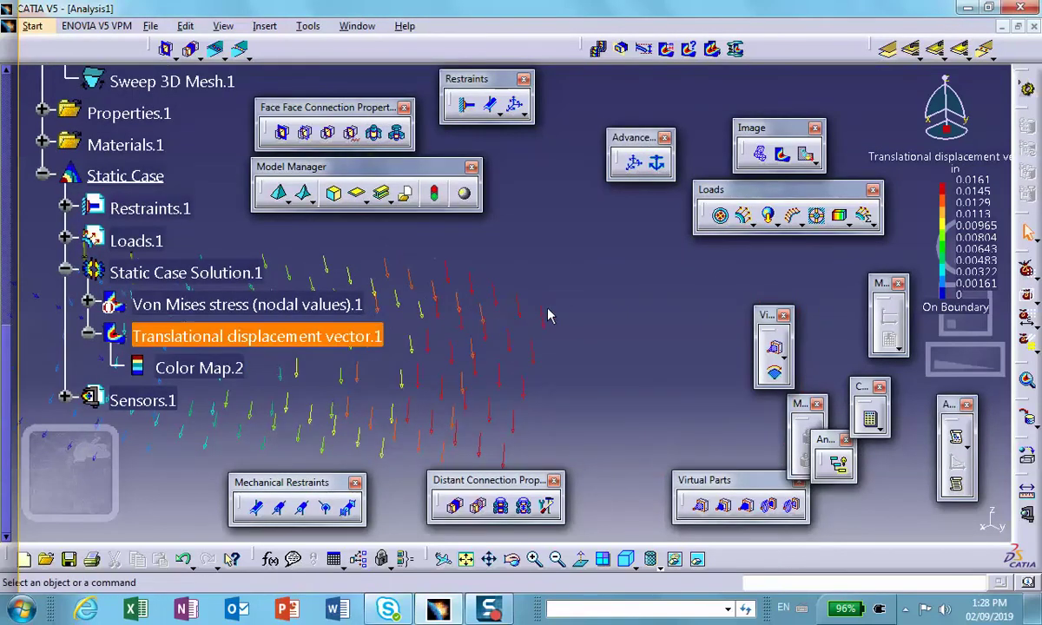
{"action": "mouse_move", "coordinate": [555, 326]}
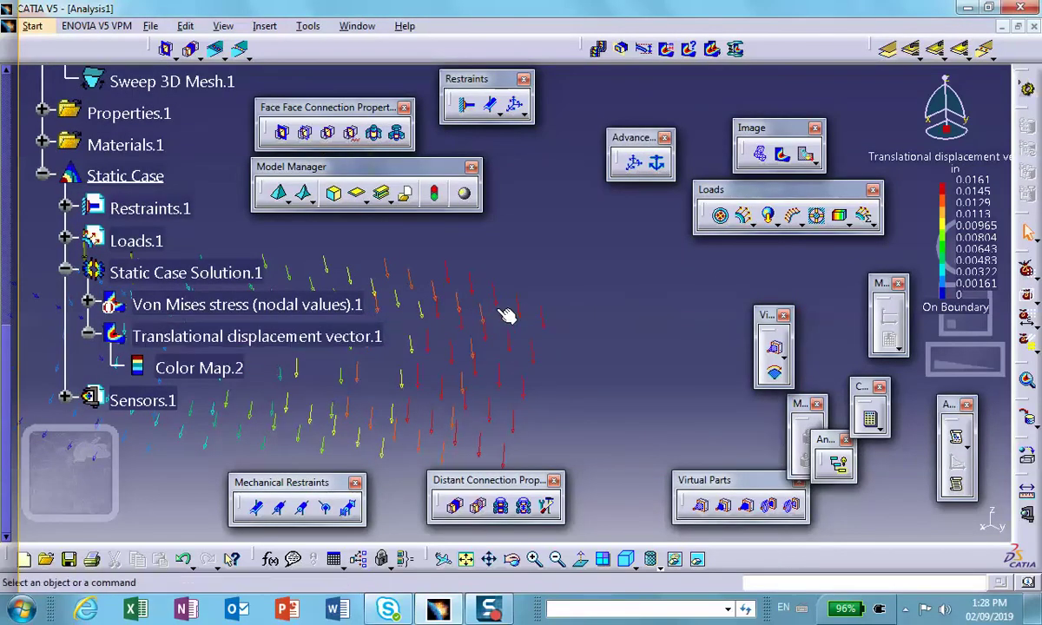
{"action": "mouse_move", "coordinate": [508, 302]}
{"action": "middle_click_drag", "start_coordinate": [551, 322], "coordinate": [488, 406]}
{"action": "scroll", "coordinate": [469, 402], "scroll_direction": "down", "scroll_amount": 3}
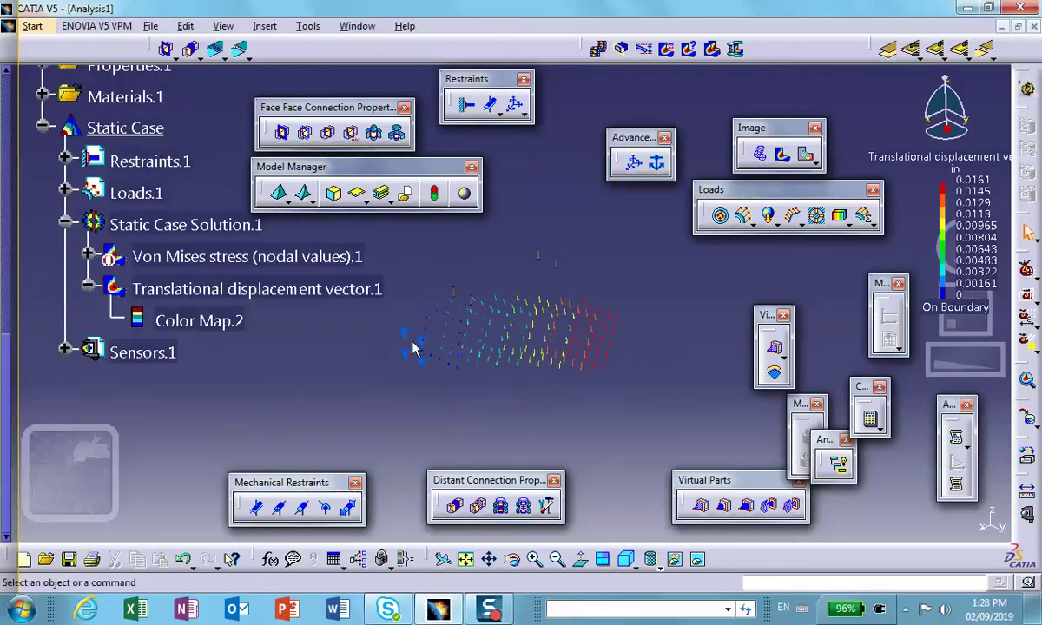
{"action": "mouse_move", "coordinate": [441, 325]}
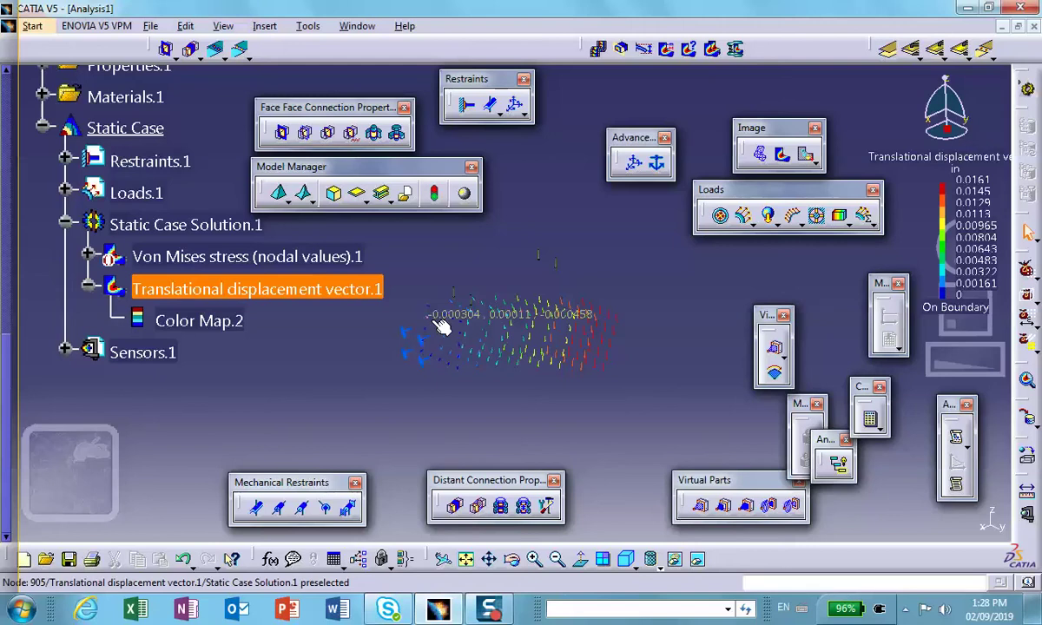